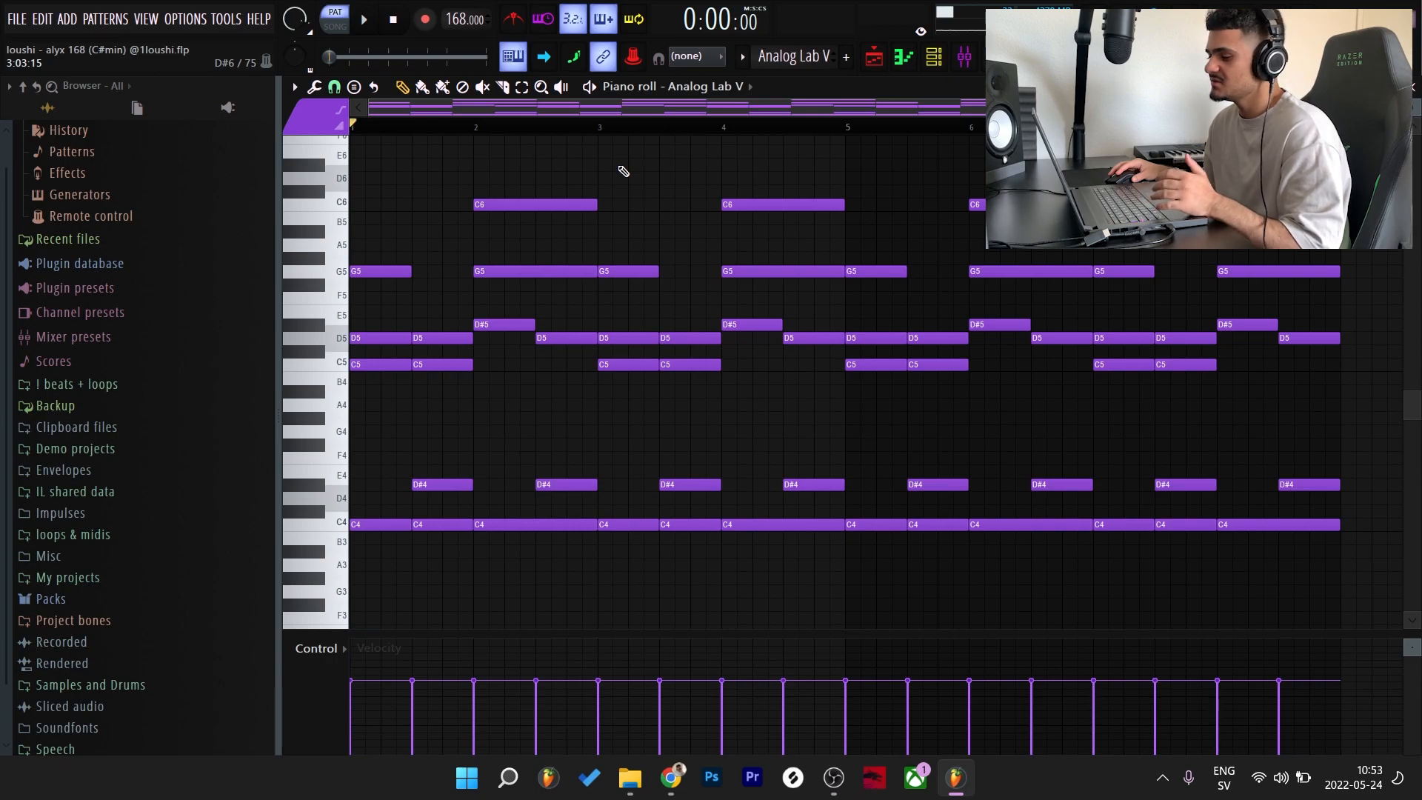
- Delete all existing notes from the Analog Lab V piano roll
left_click_drag(623, 171, 1378, 537)
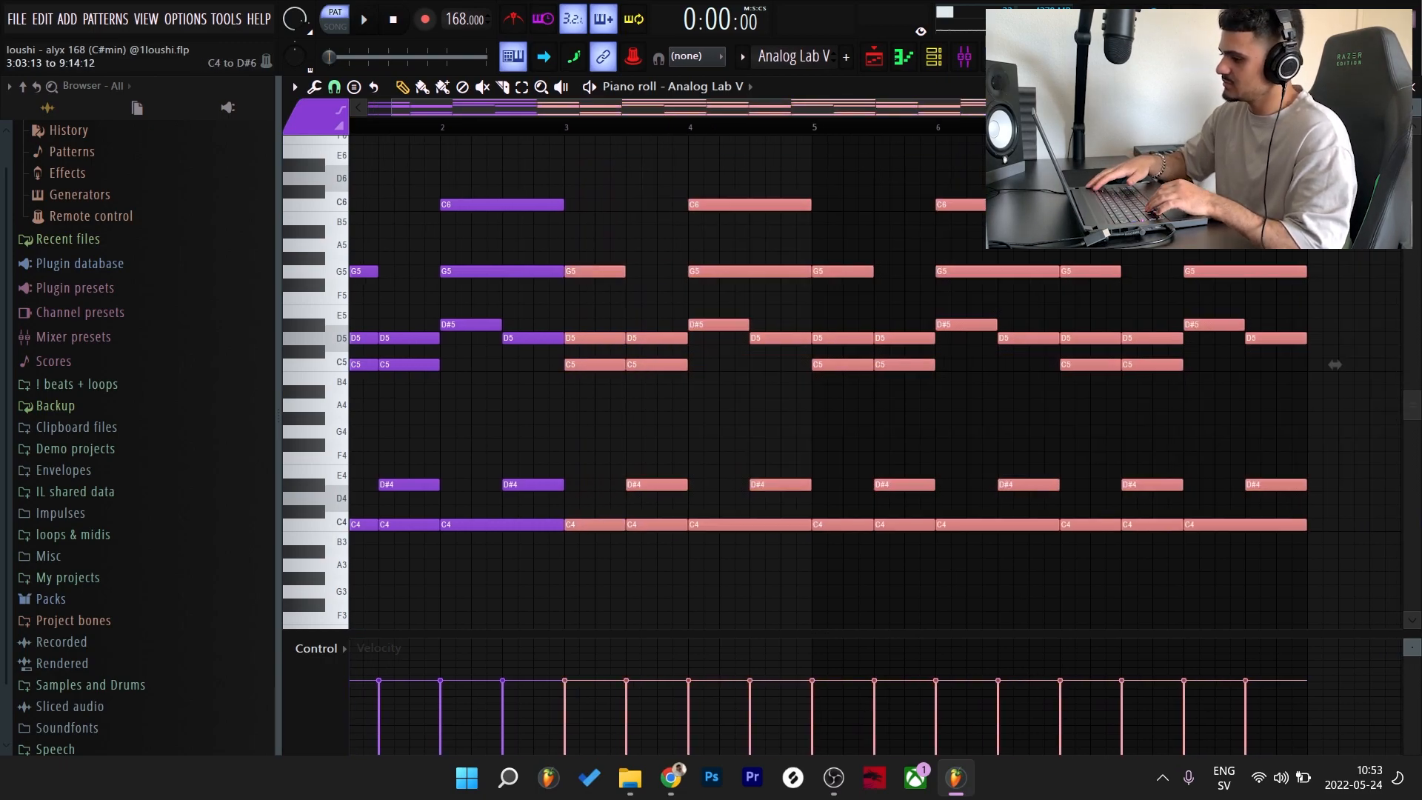
key("Delete")
scroll(723, 330, "up", 1)
scroll(723, 330, "down", 1)
left_click_drag(657, 555, 490, 210)
key("Delete")
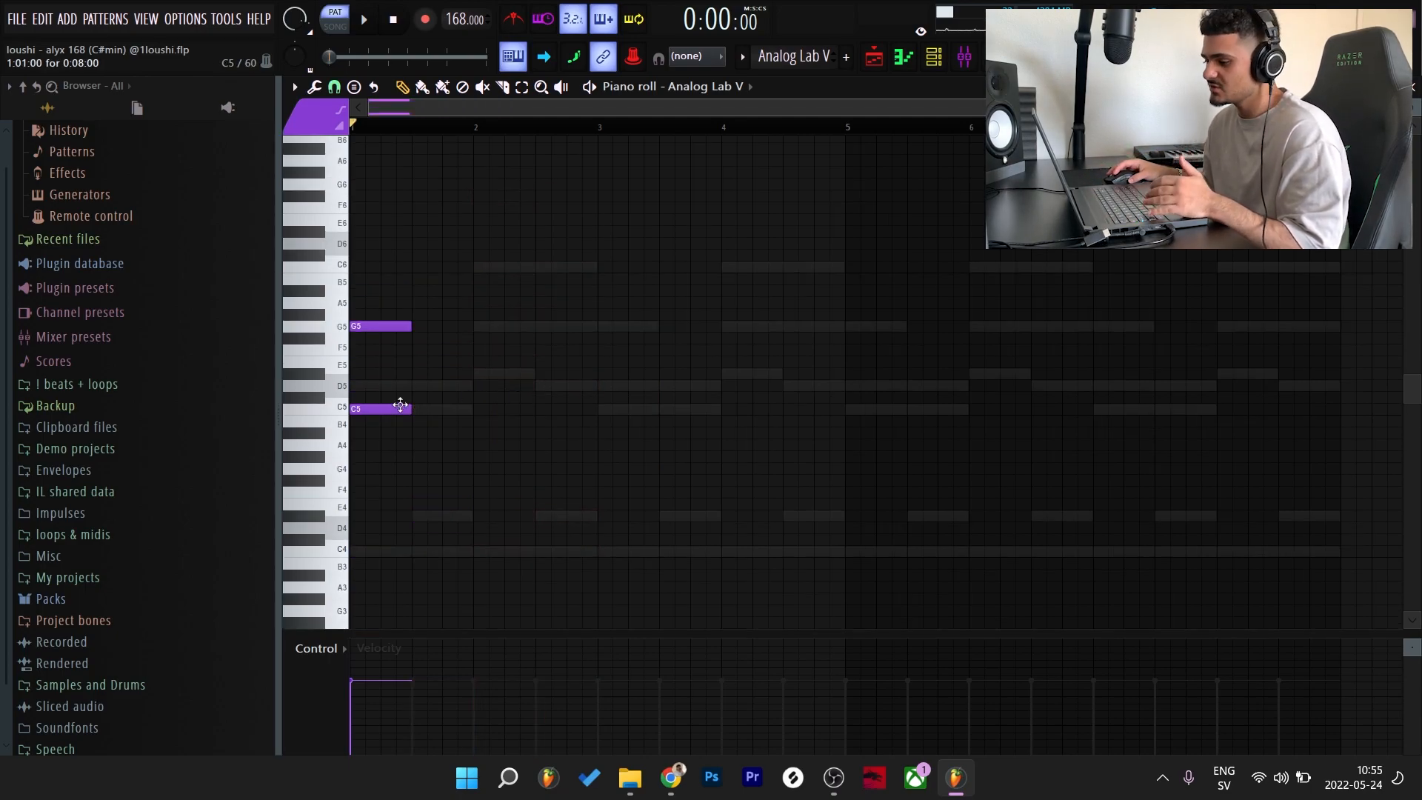
- Add a half-bar D#5 between the opening C5 and G5 notes and lower it one semitone to D5
left_click(363, 374)
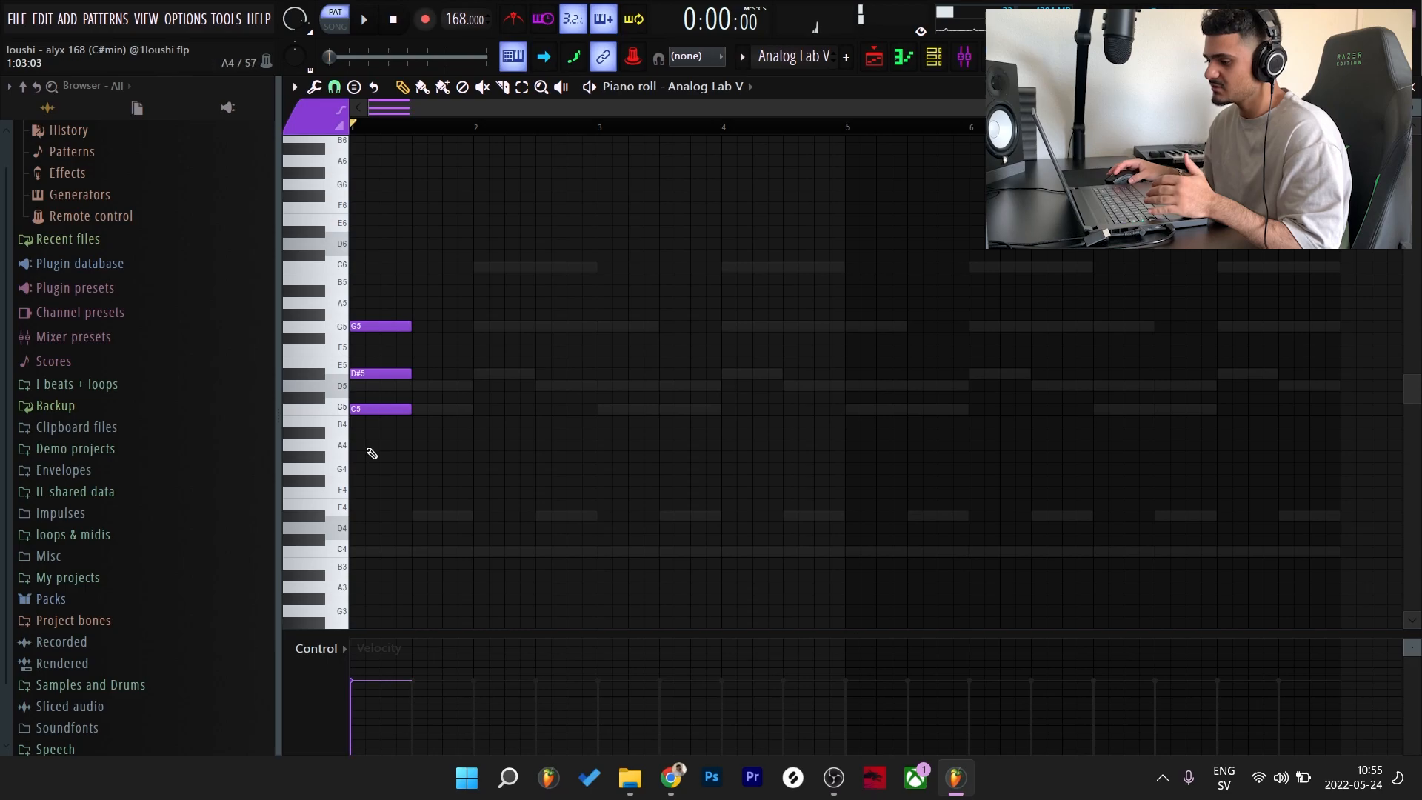
left_click(378, 373)
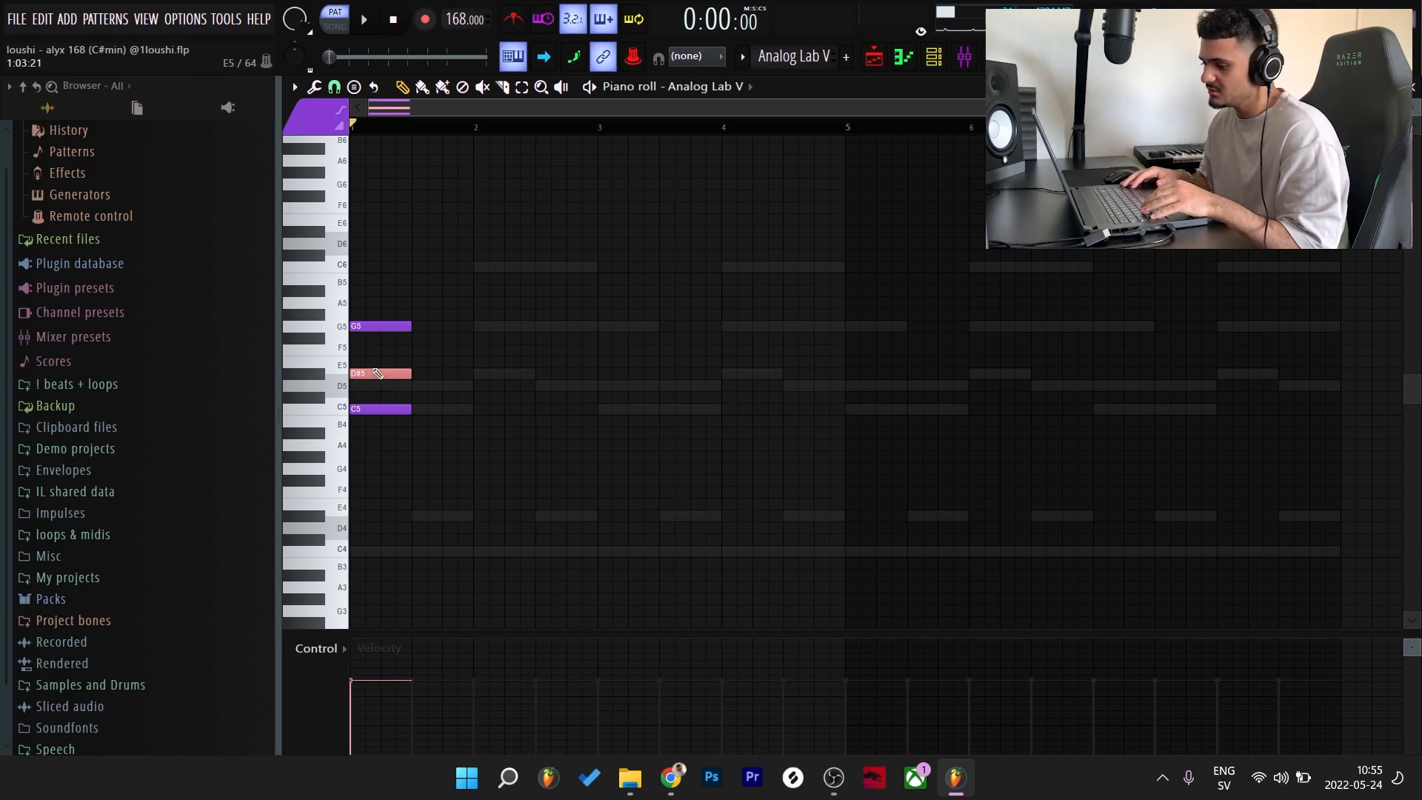
key("shift+Down")
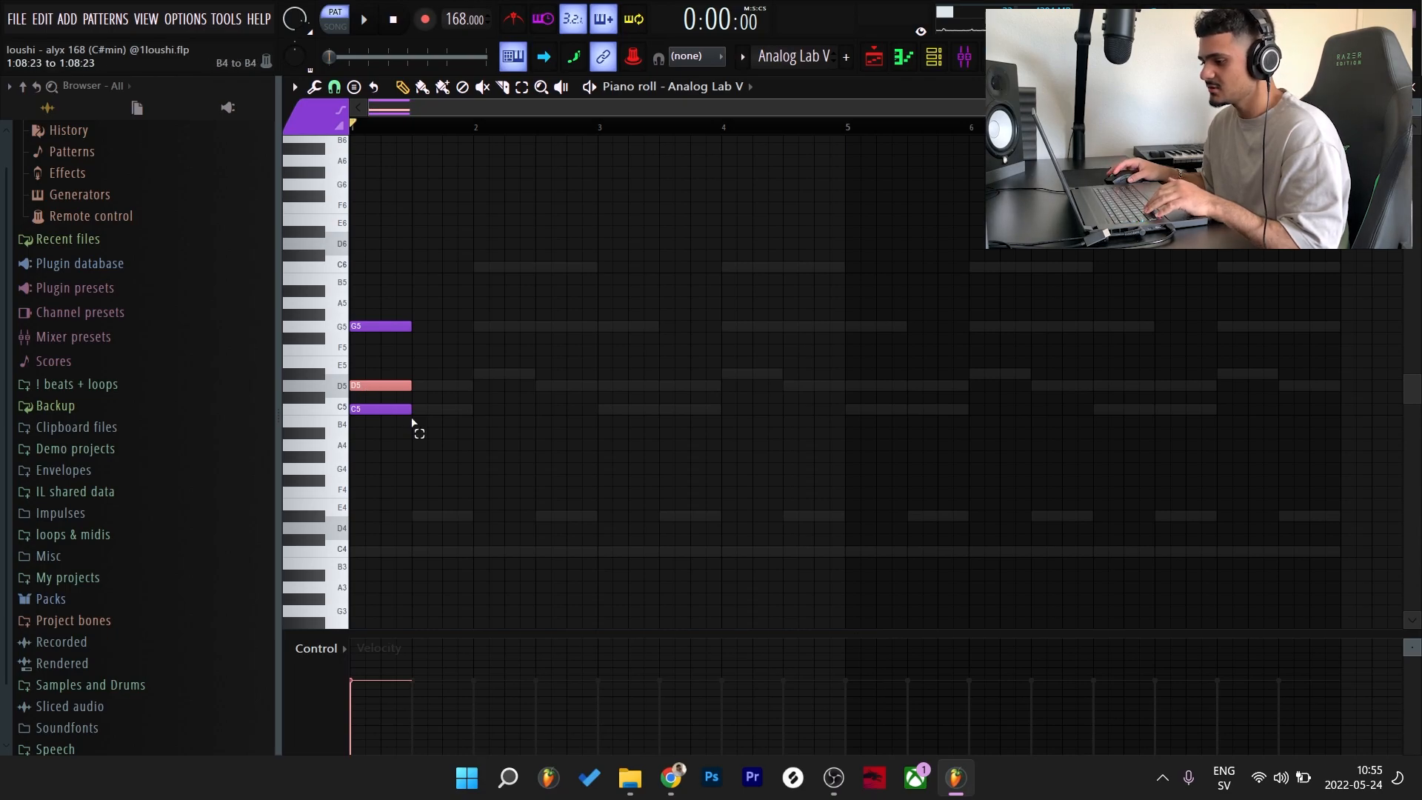
- Lengthen the C5, D5 and G5 chord to one full bar and duplicate it into bar 2
key("ctrl+a")
left_click_drag(411, 326, 463, 325)
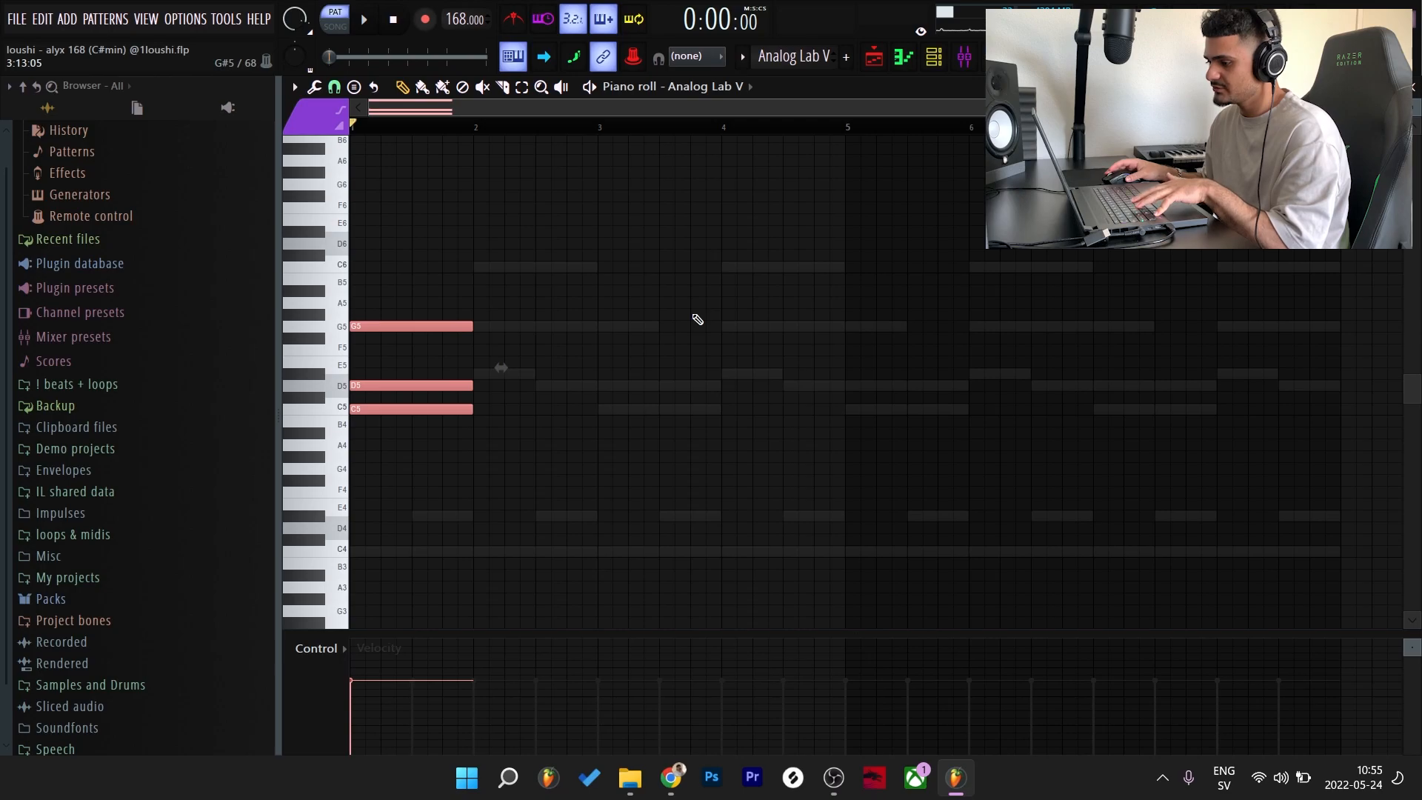
key("ctrl+b")
left_click(731, 311)
- In the bar 2 chord, raise D5 to D#5 and move C5 up an octave to C6
left_click(531, 385)
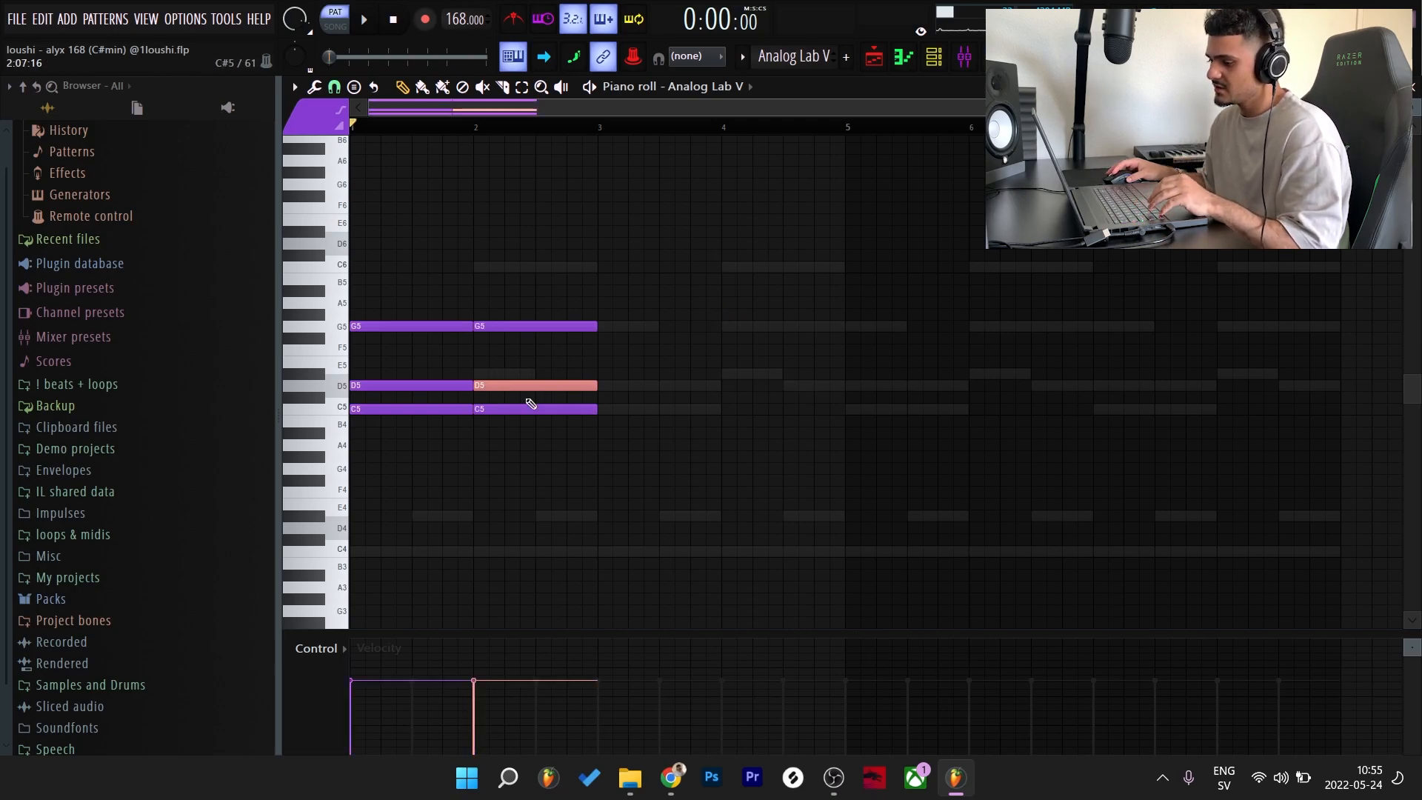
key("Up")
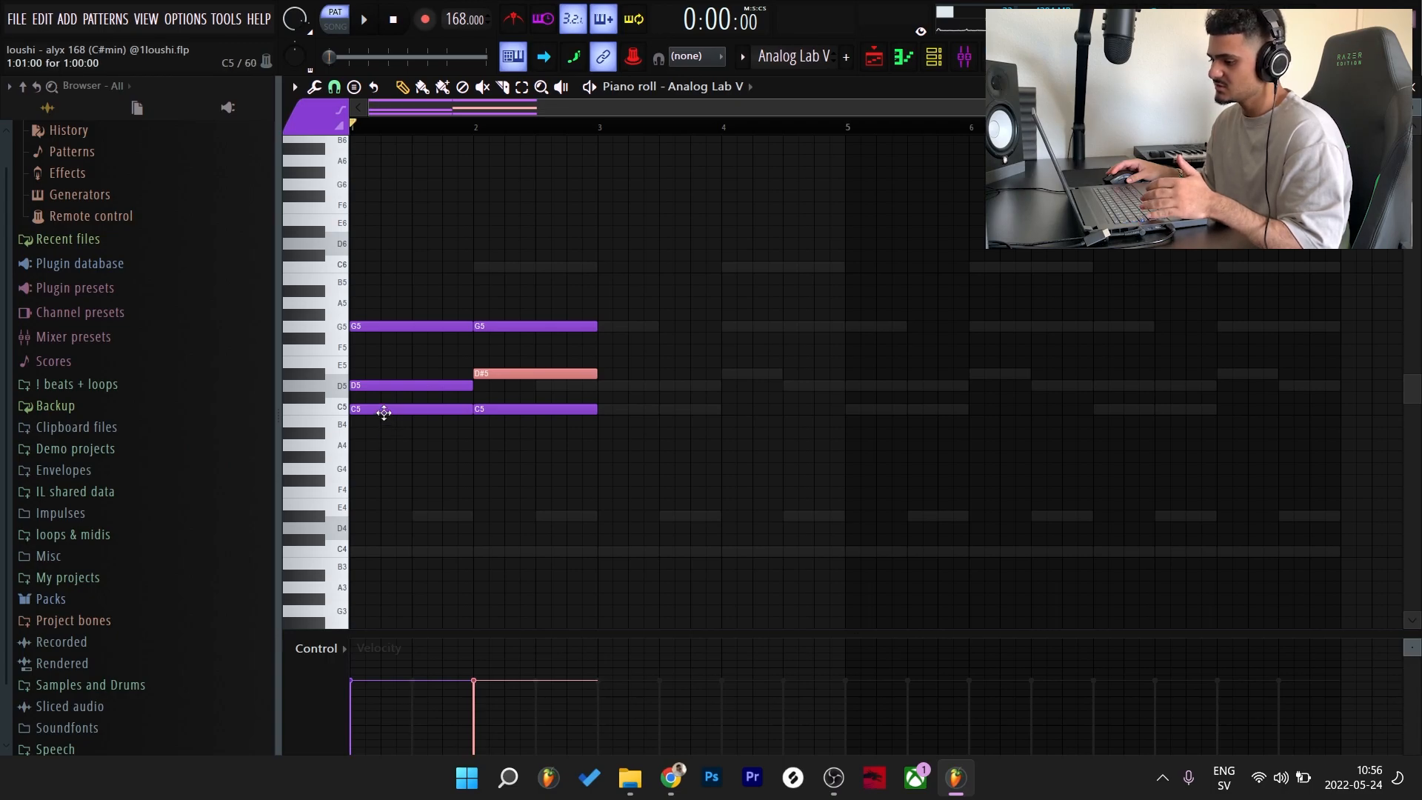
left_click_drag(562, 442, 519, 400)
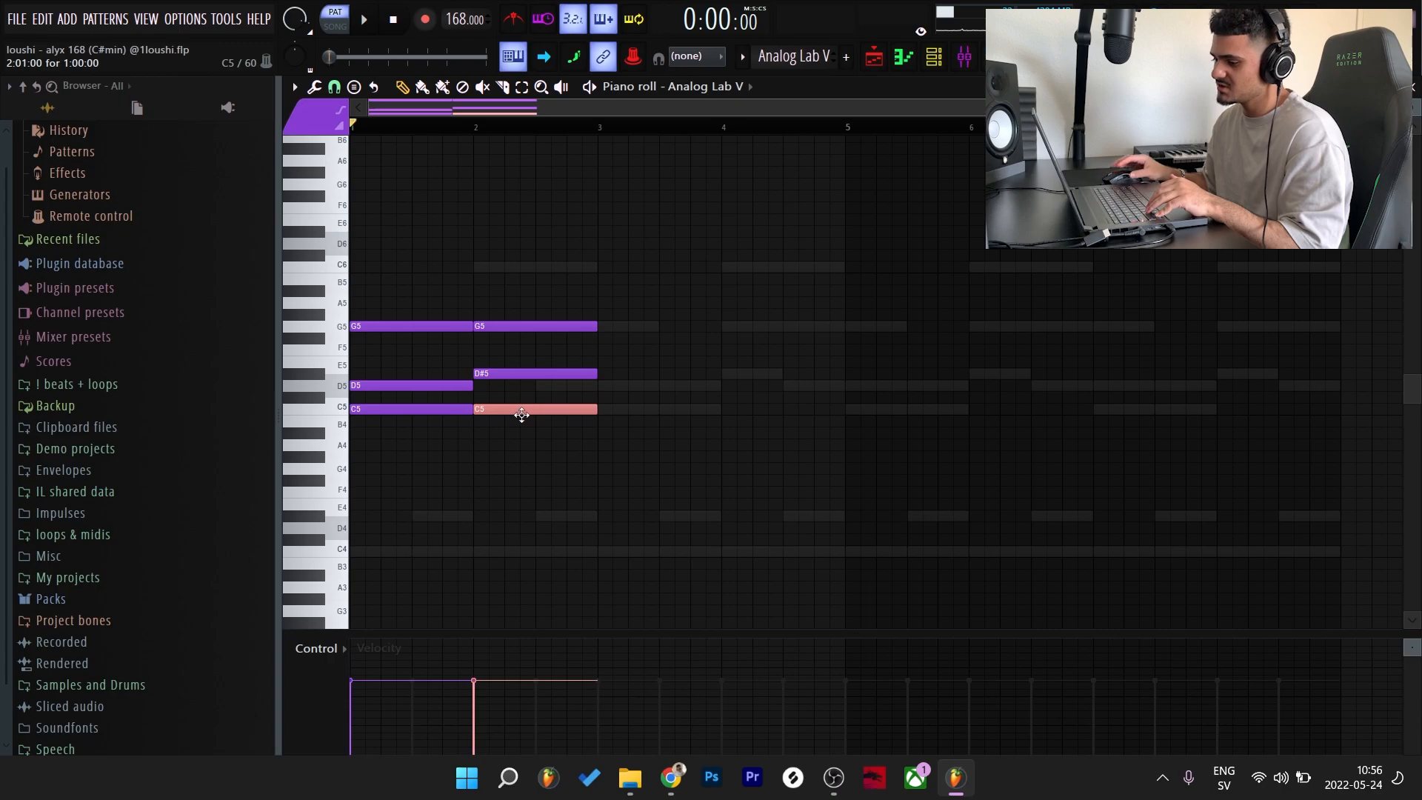
key("ctrl+Up")
- Slice the chord notes below C6 at the middle of bars 1 and 2, and lower the second D#5 half to D5
left_click_drag(596, 460, 439, 328)
left_click(568, 374)
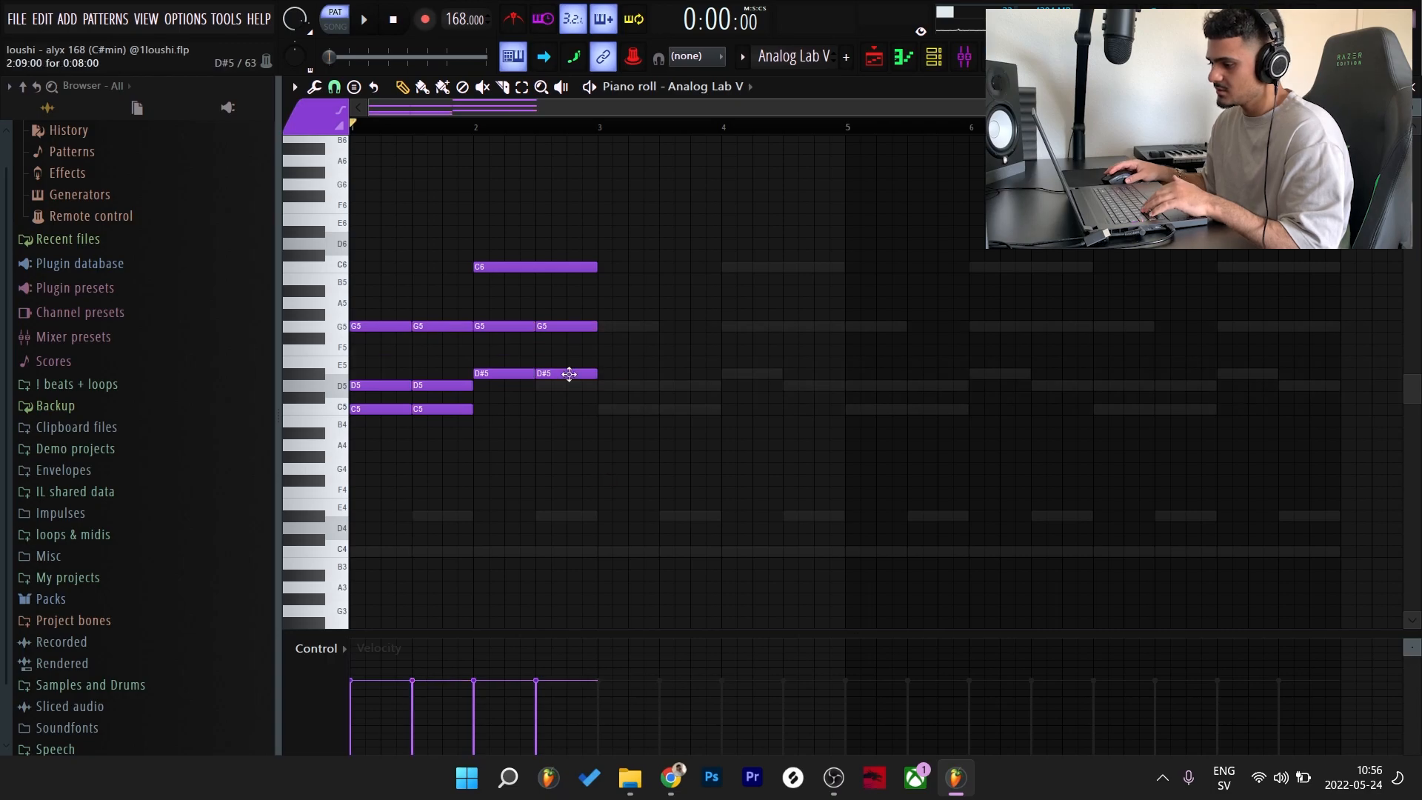
scroll(568, 373, "down", 2)
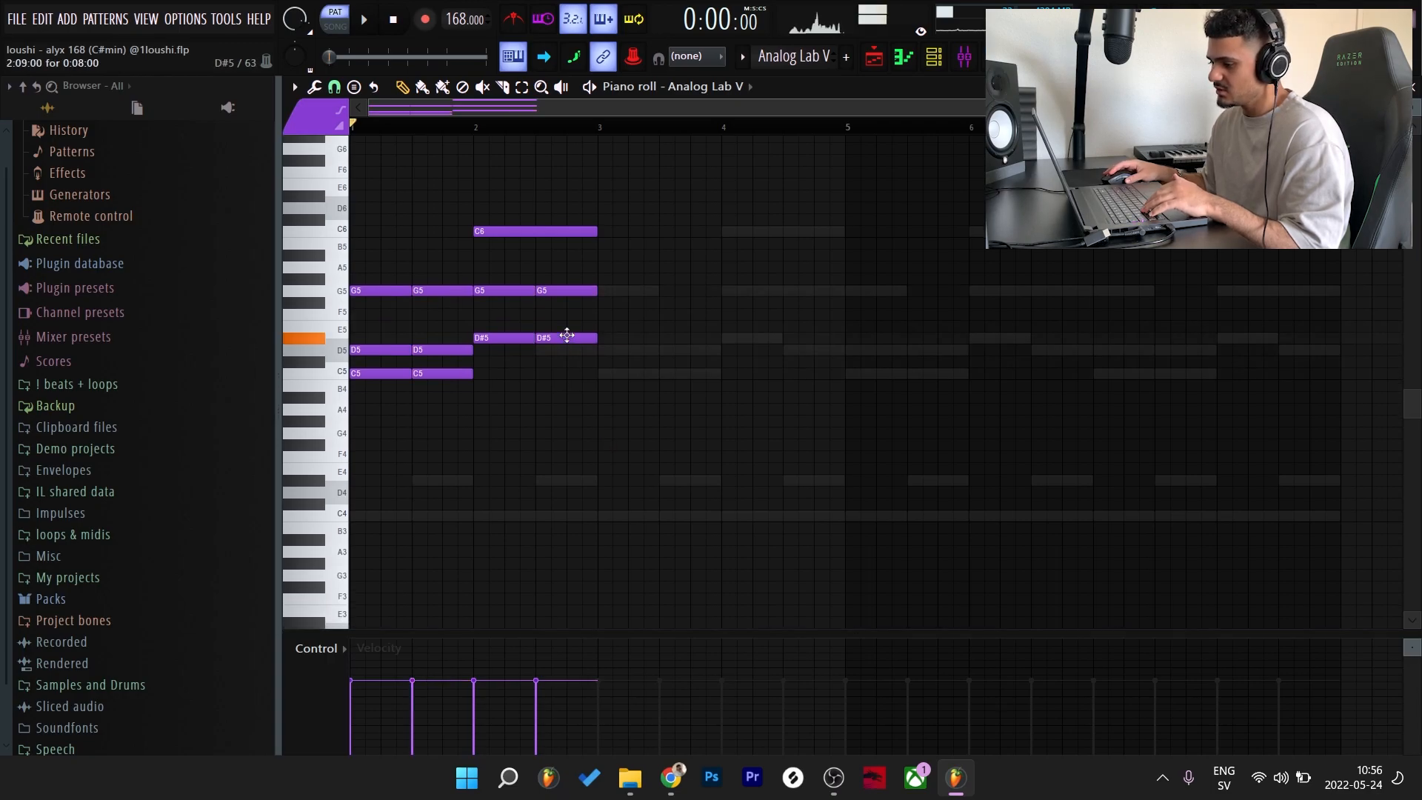
left_click_drag(570, 344, 572, 354)
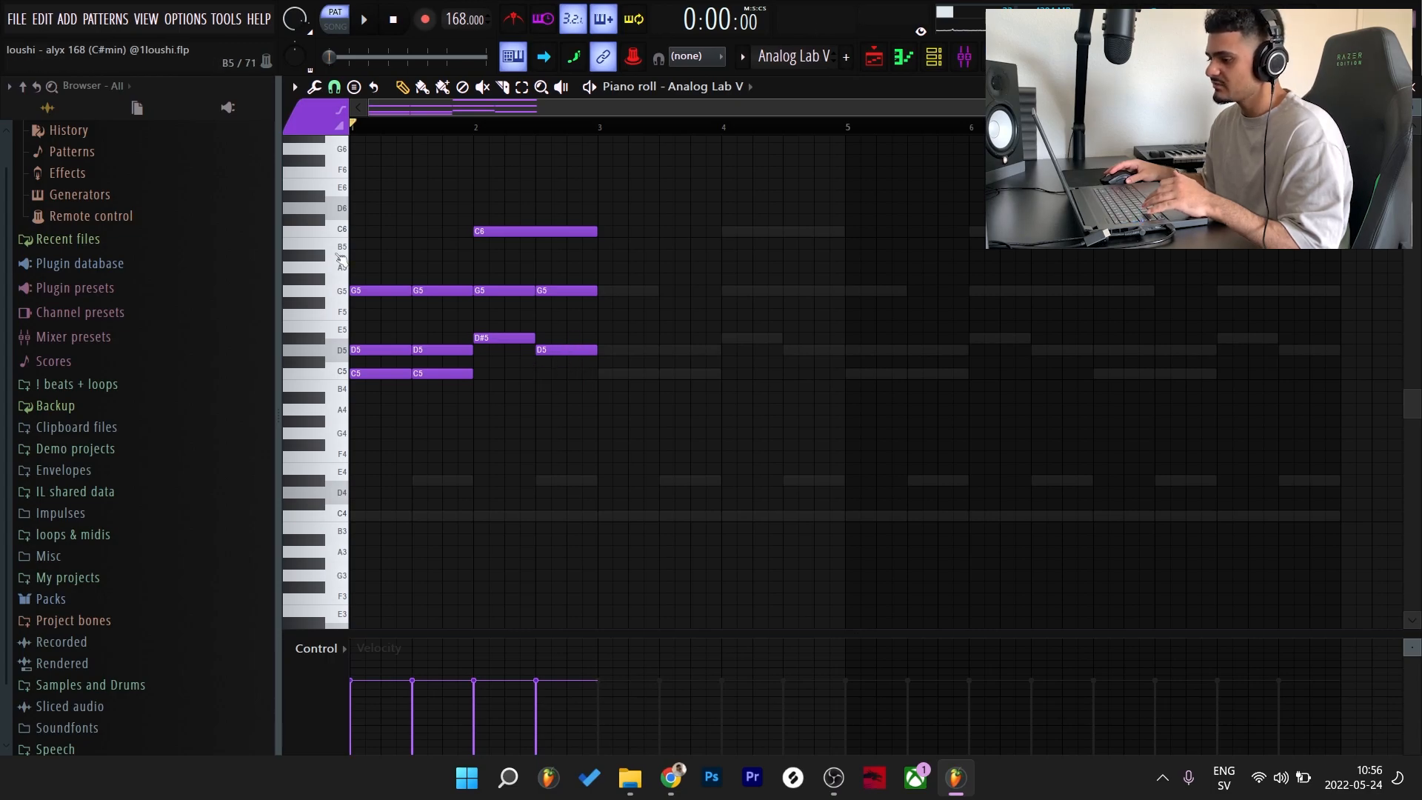
- Add four half-bar C4 bass notes across bars 1 and 2, plus a D#4 in the second half of each bar
scroll(407, 501, "down", 2)
left_click(386, 483)
left_click(429, 481)
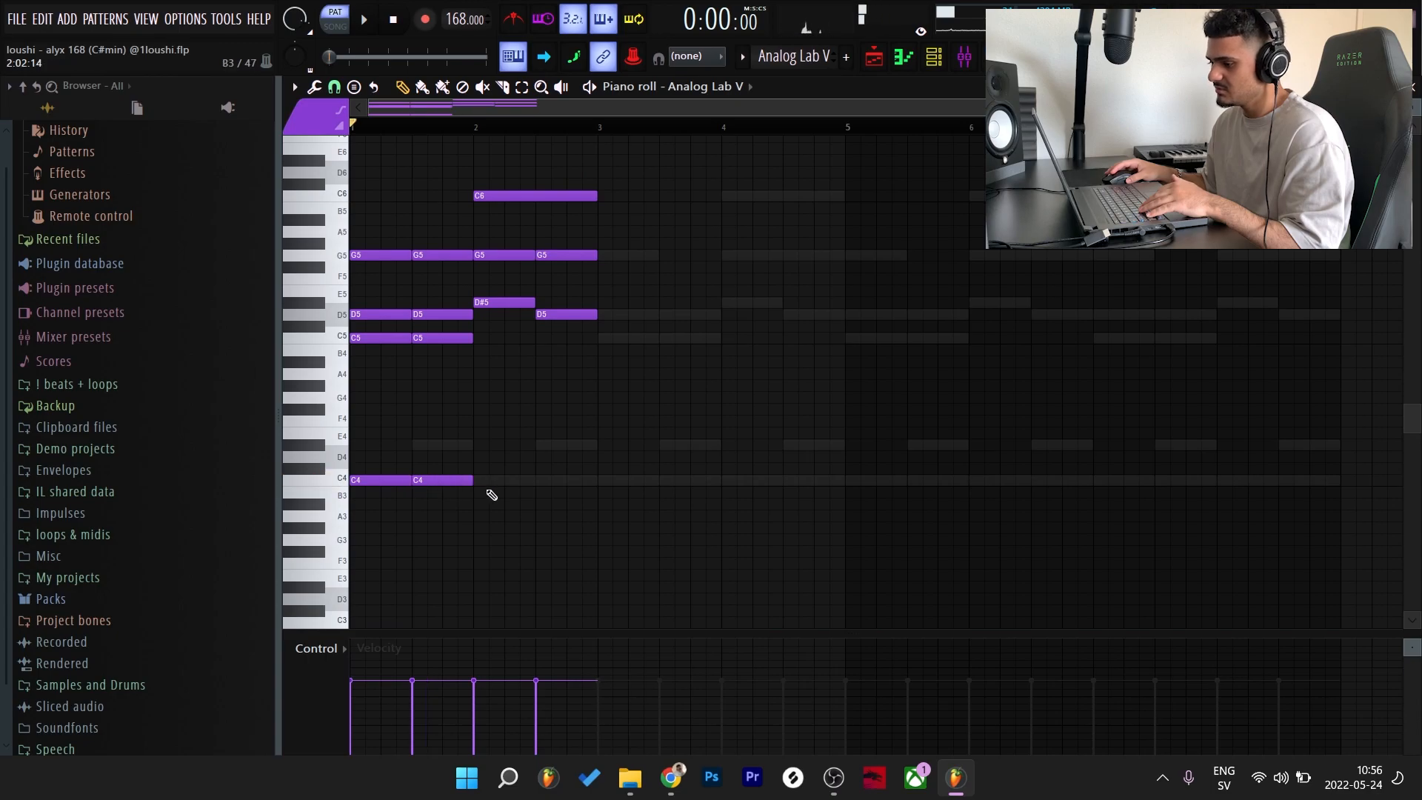
left_click(485, 483)
left_click(548, 481)
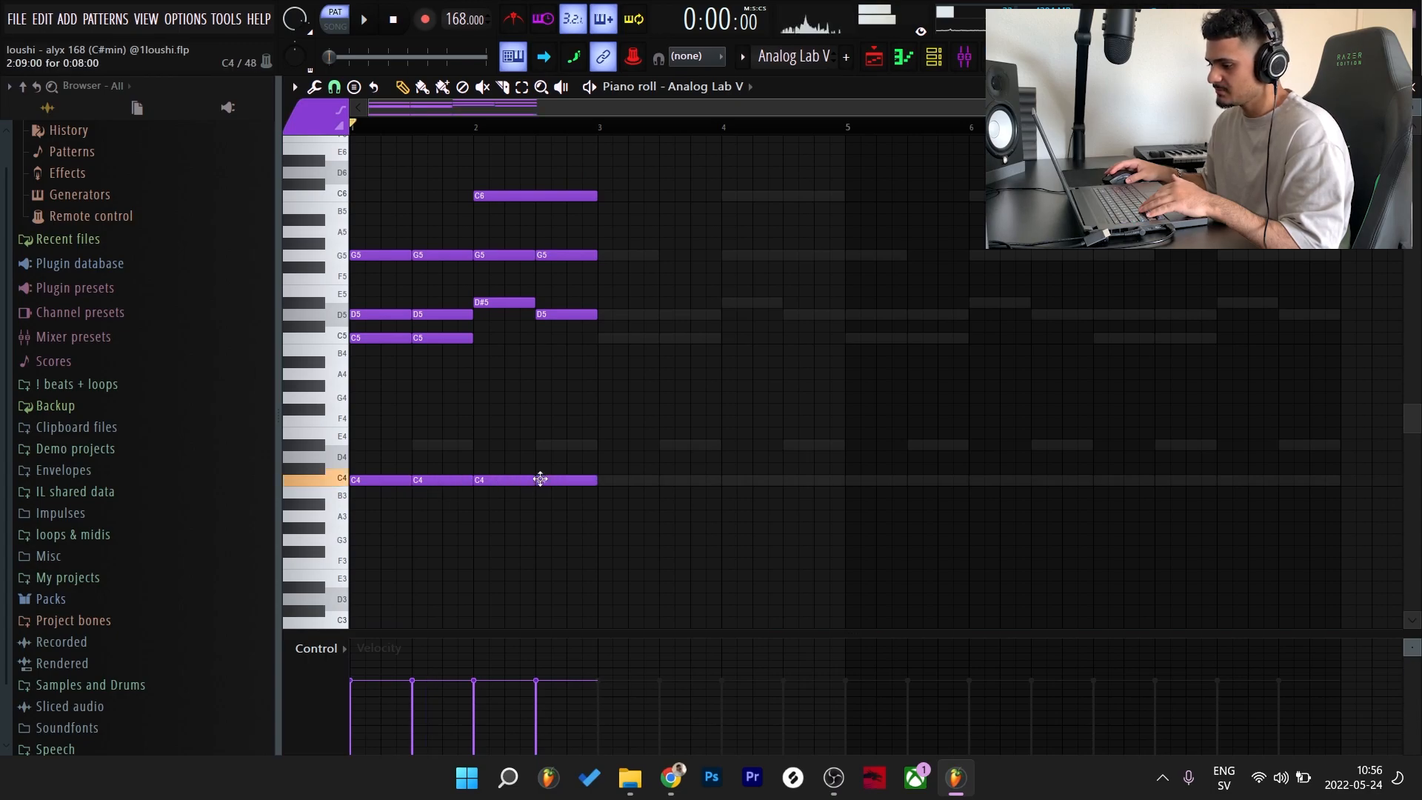
left_click(419, 448)
left_click(543, 448)
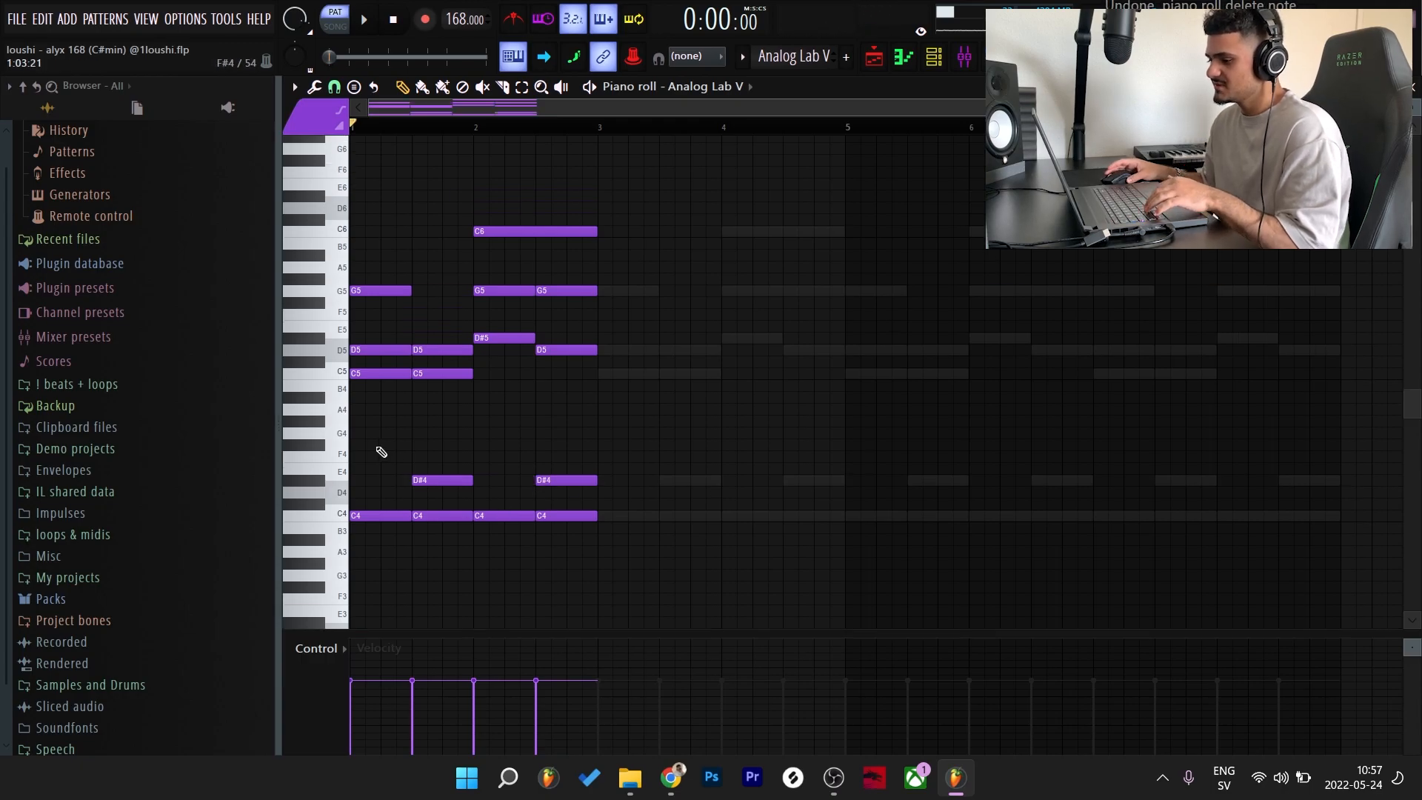
- Duplicate the two-bar progression until it fills eight bars, then deselect the notes
scroll(443, 368, "down", 1)
scroll(443, 368, "up", 1)
key("ctrl+b")
key("ctrl+b")
key("ctrl+b")
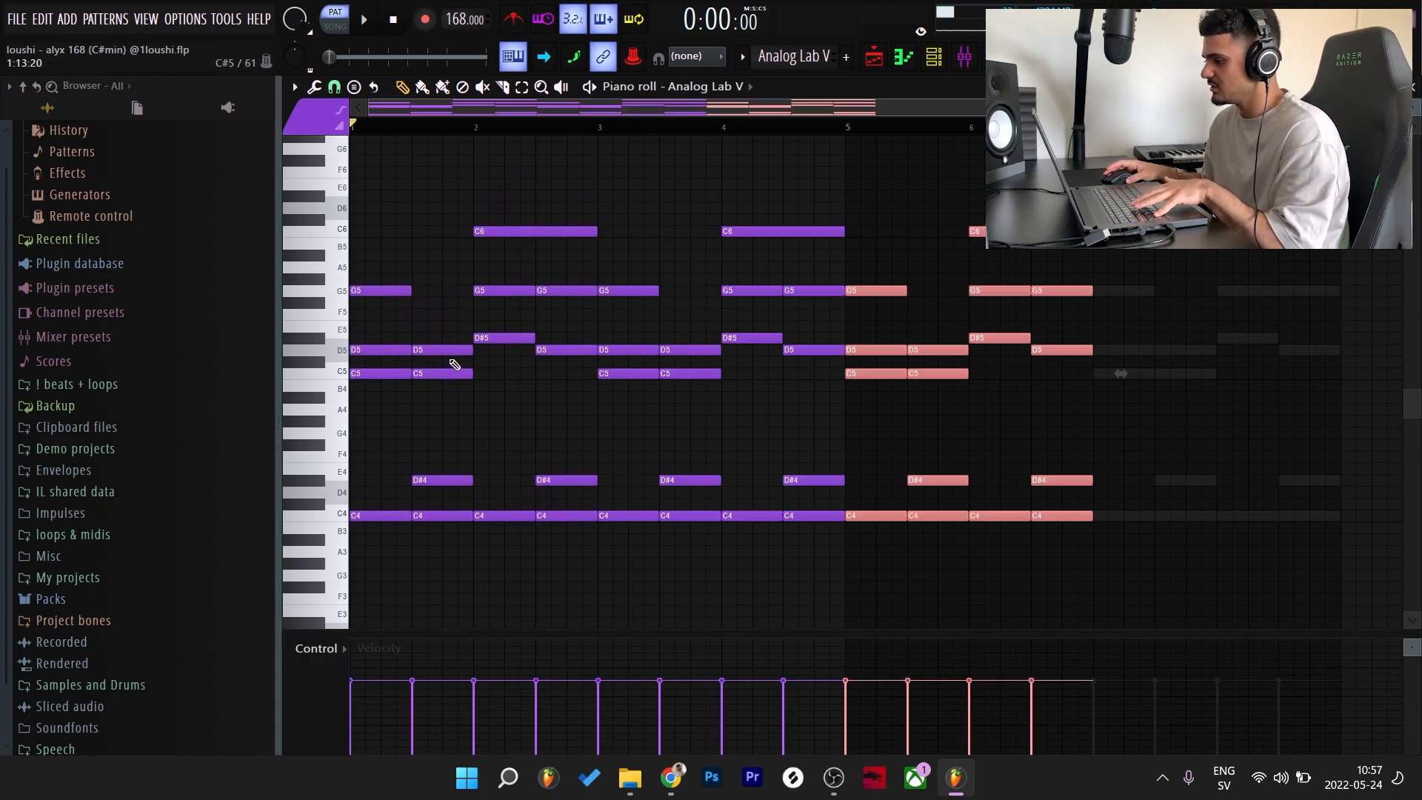
key("ctrl+d")
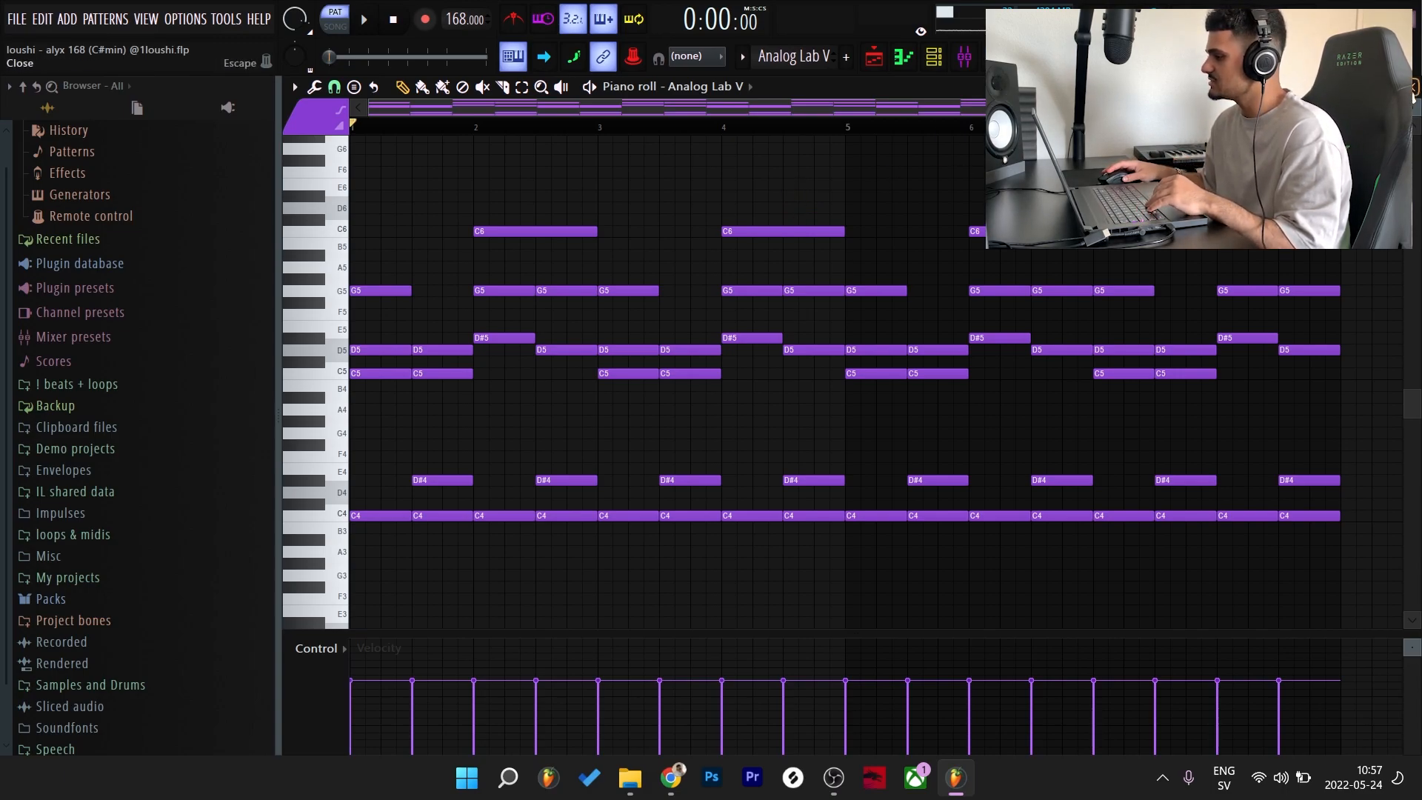
- Examine the Insert 1 effects: the ValhallaVintageVerb settings, Crystallizer's Echo Pitch presets and the ShaperBox2 volume curve
key("F9")
left_click(1292, 142)
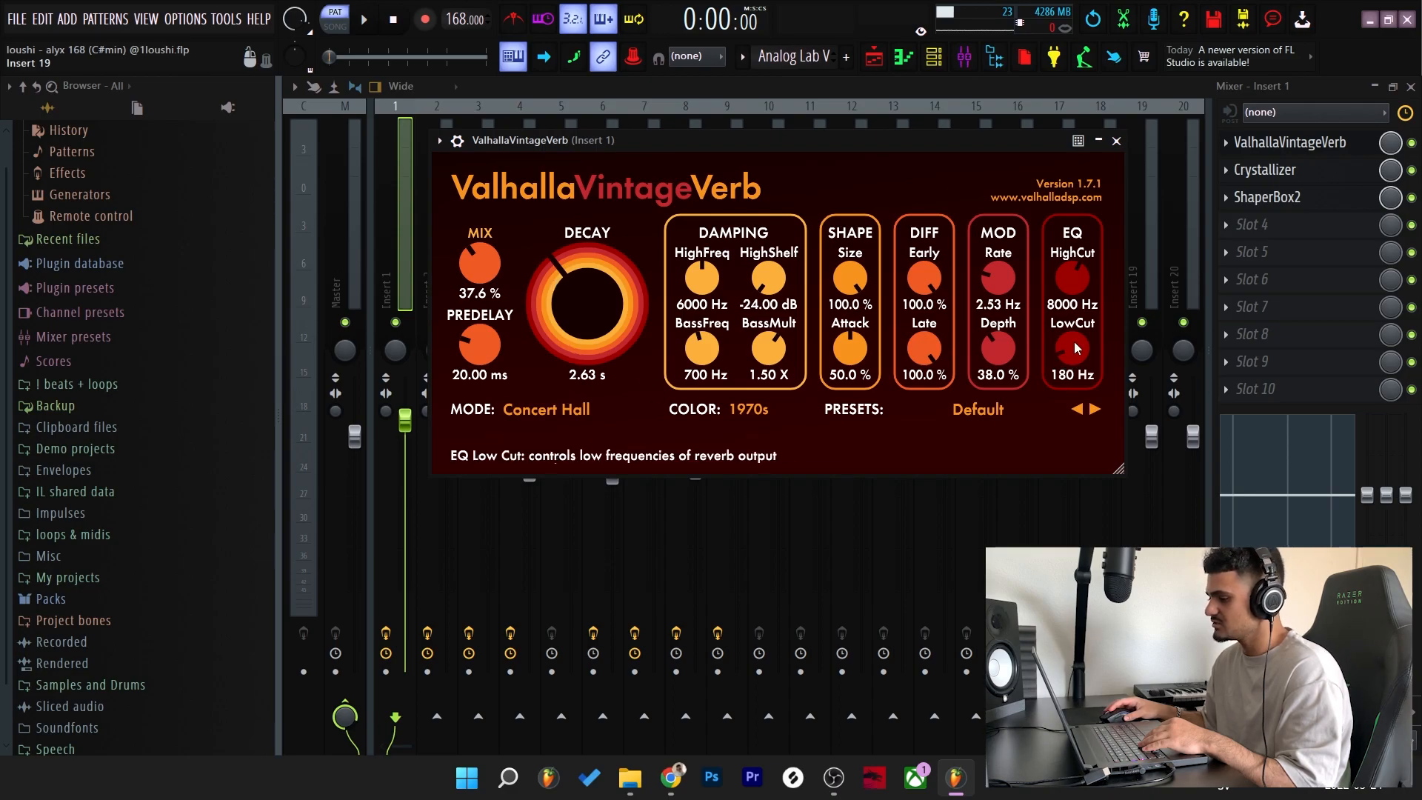
left_click(1292, 144)
left_click(1292, 169)
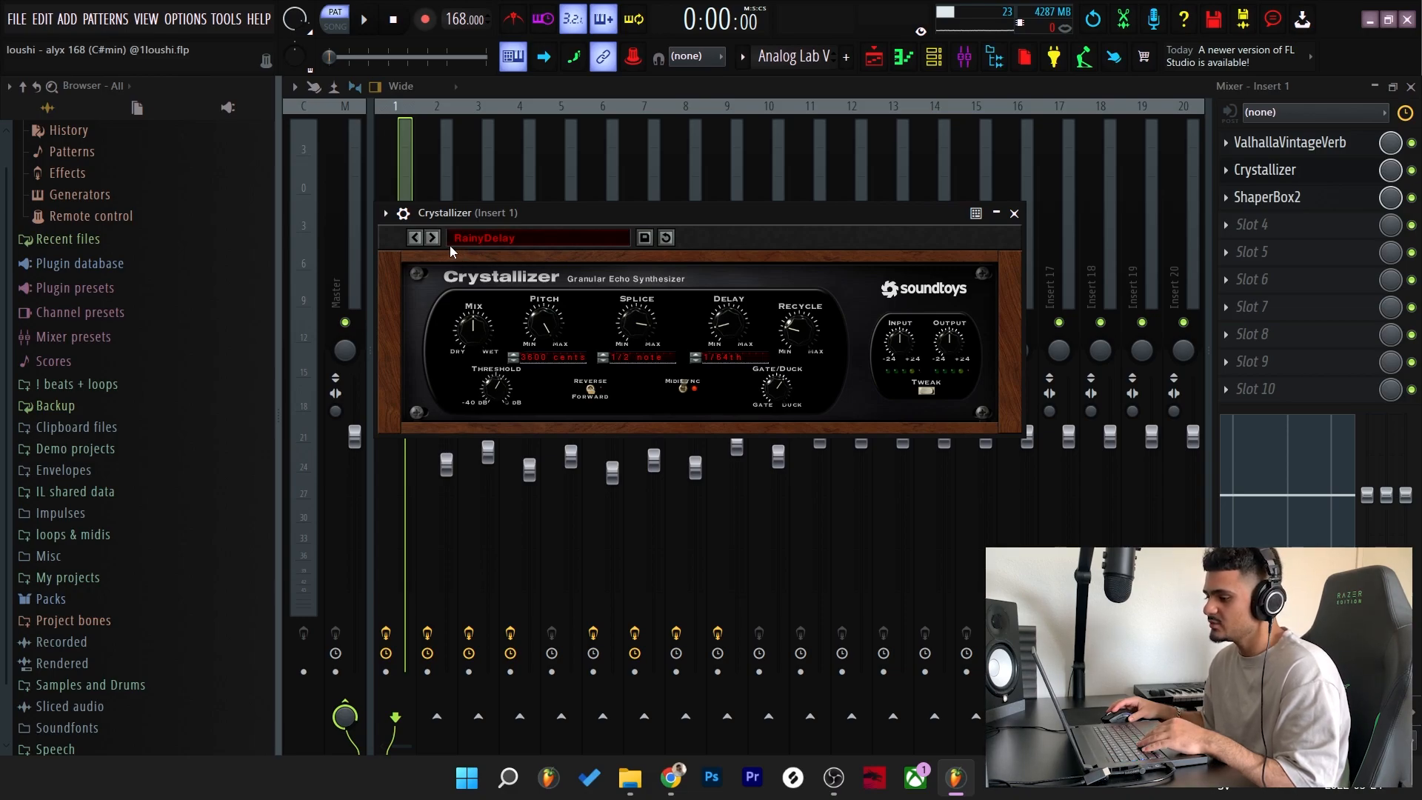
left_click(495, 243)
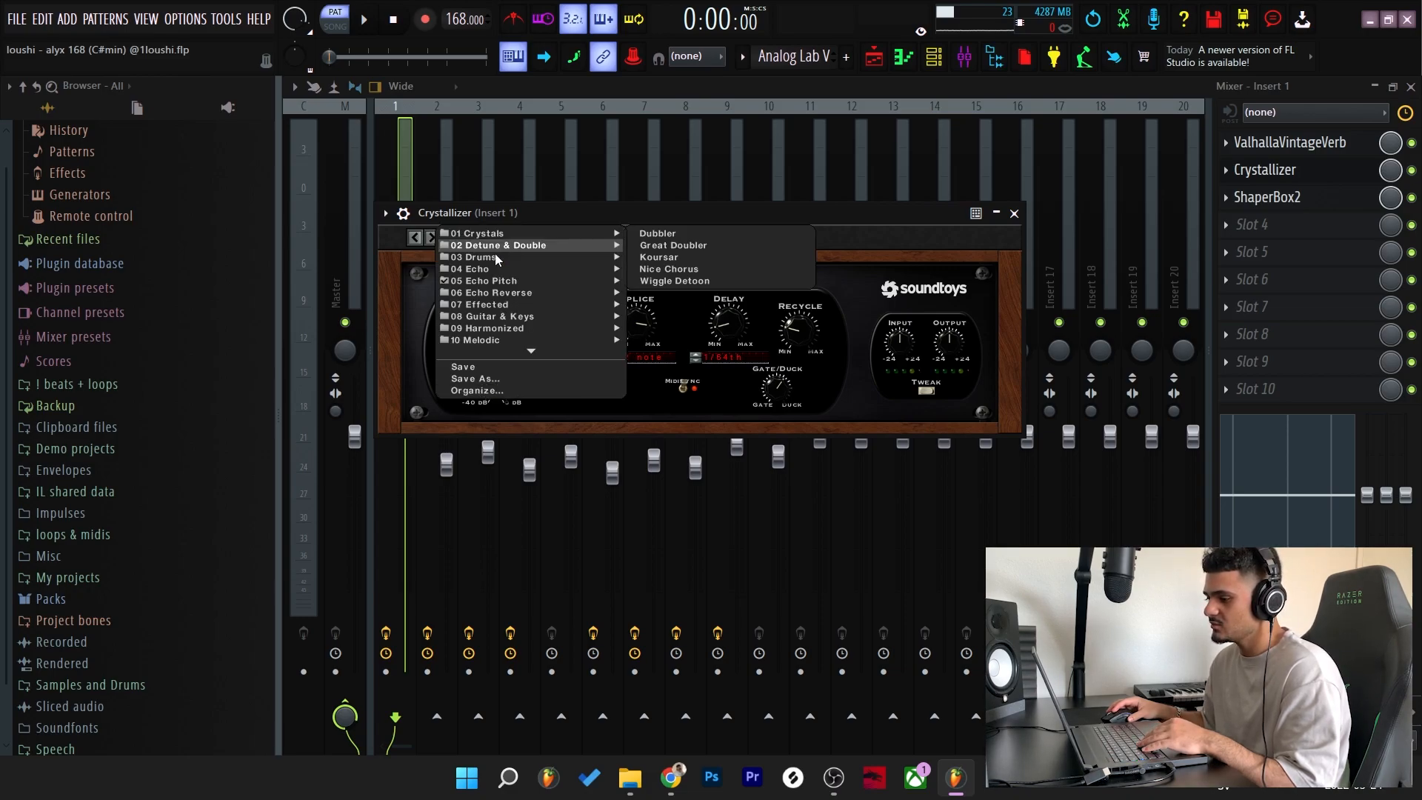
mouse_move(490, 281)
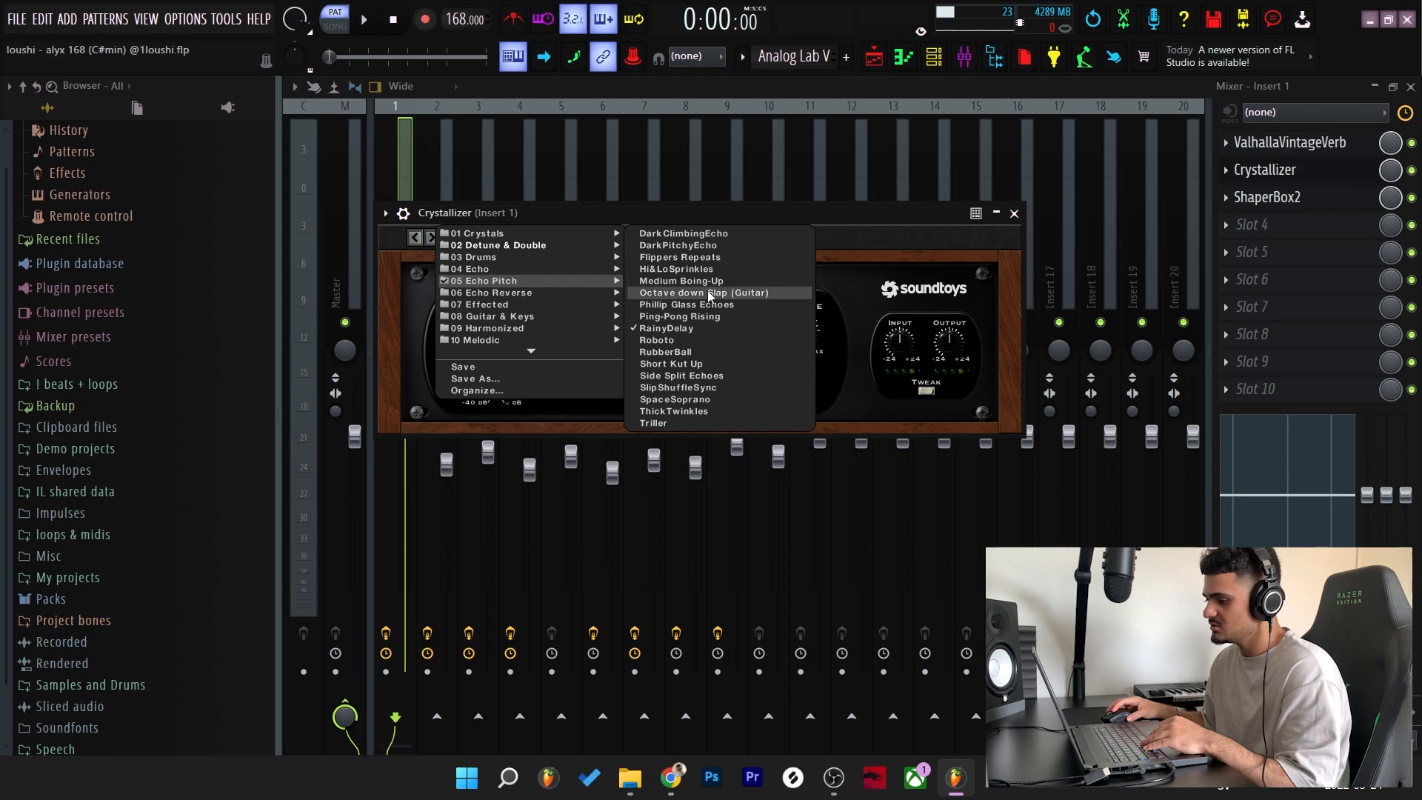
left_click(1283, 198)
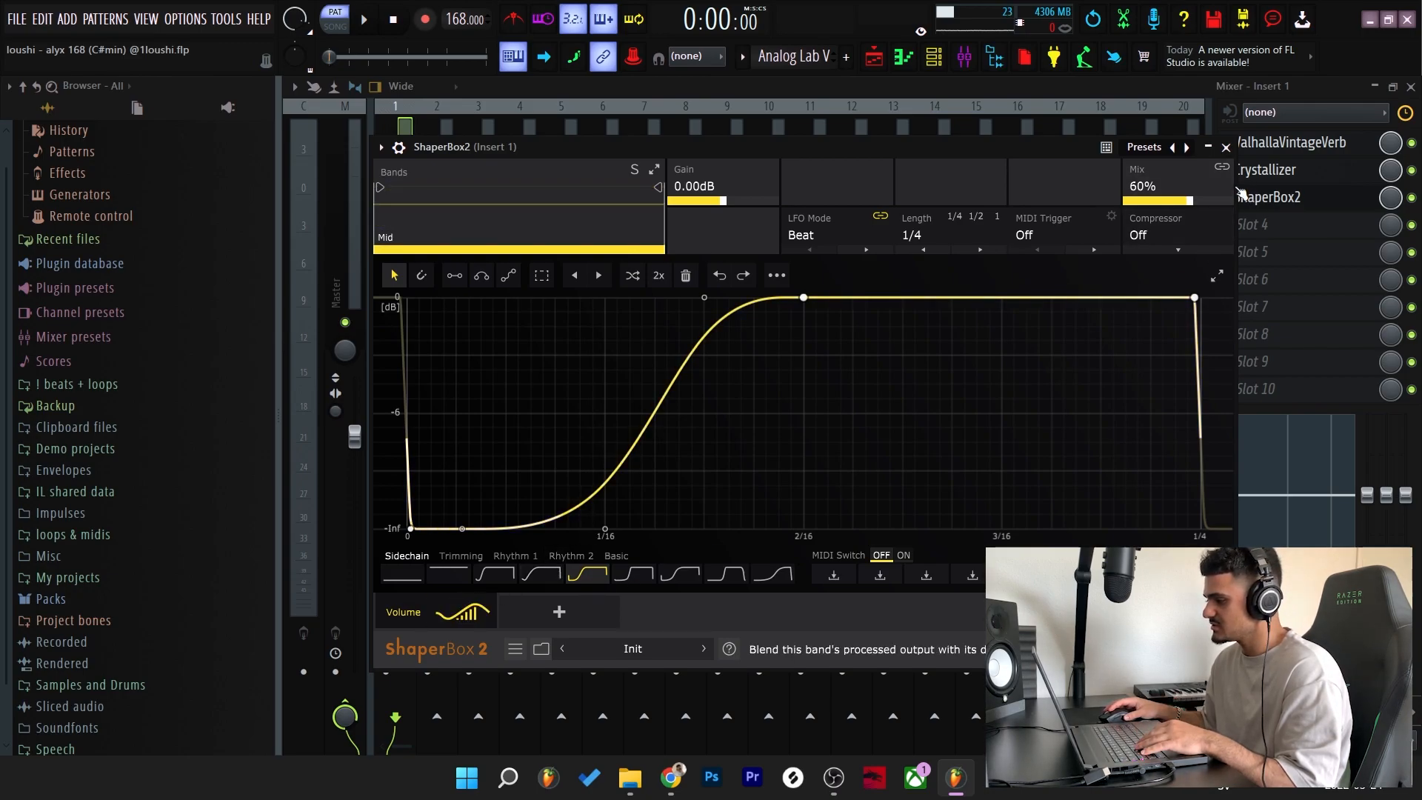
left_click(1225, 147)
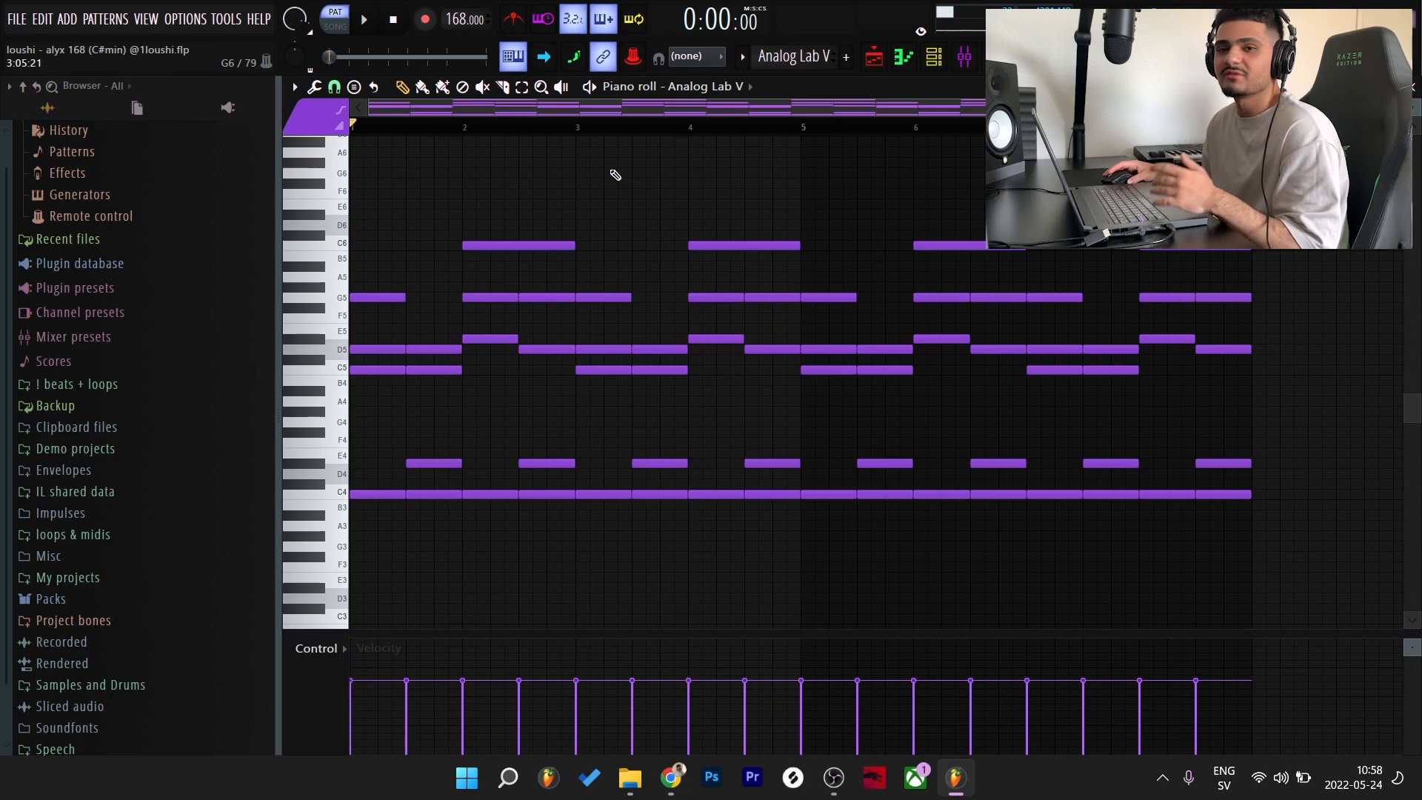
- Reverse the Pattern 1 #5 audio clip on playlist track 10 in its channel settings
left_click(592, 88)
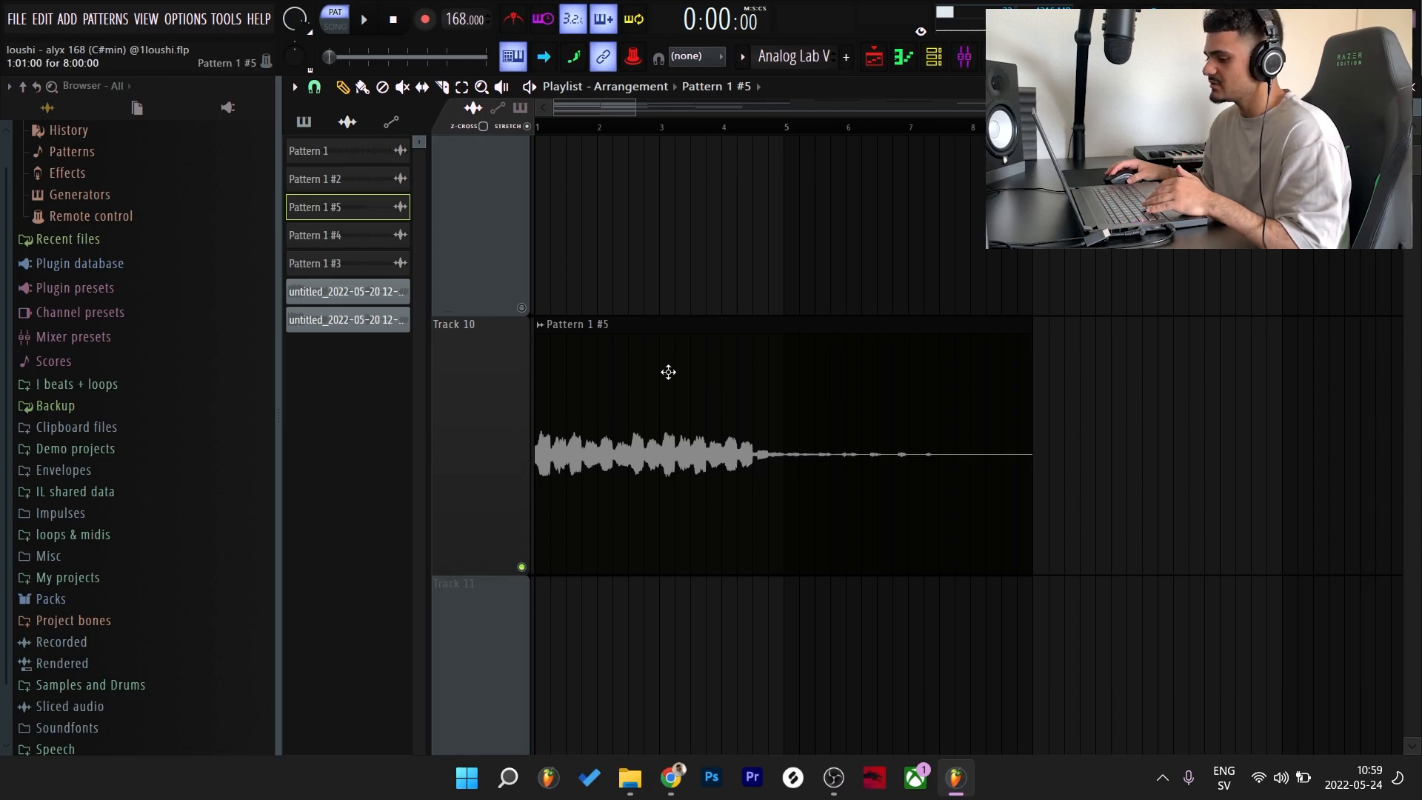
double_click(723, 425)
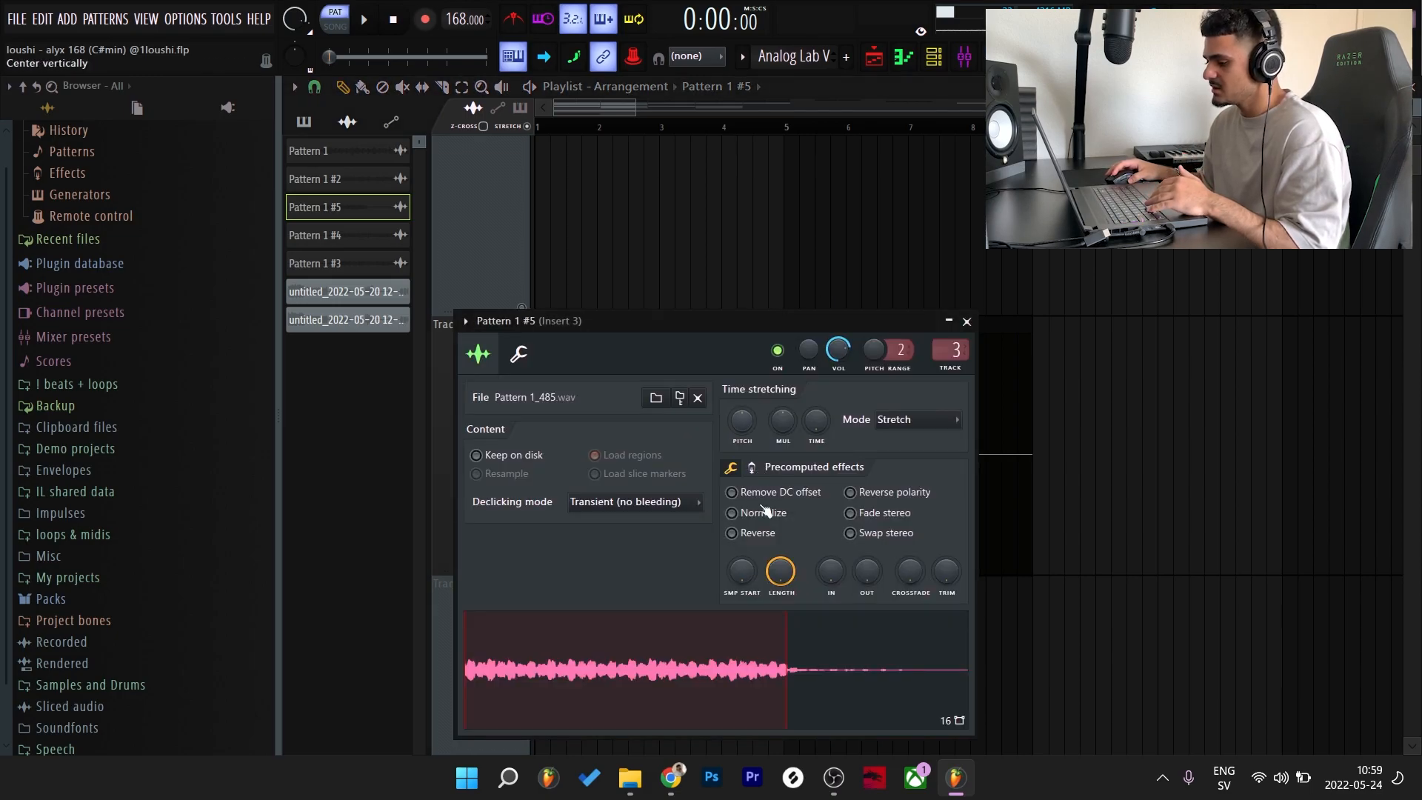
left_click(758, 537)
key("Escape")
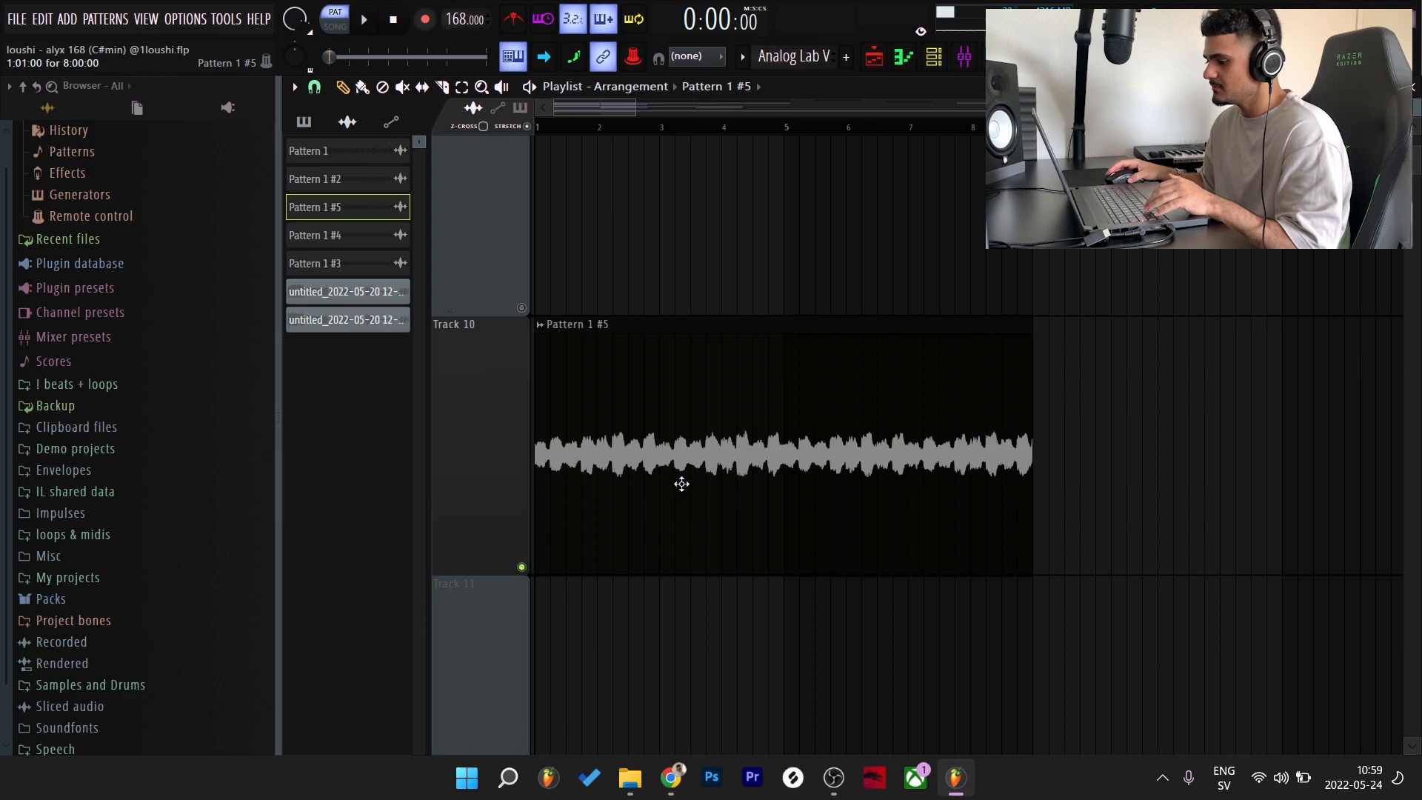
- Time-stretch the reversed Pattern 1 #5 clip on track 10 down to four bars
scroll(591, 668, "down", 5)
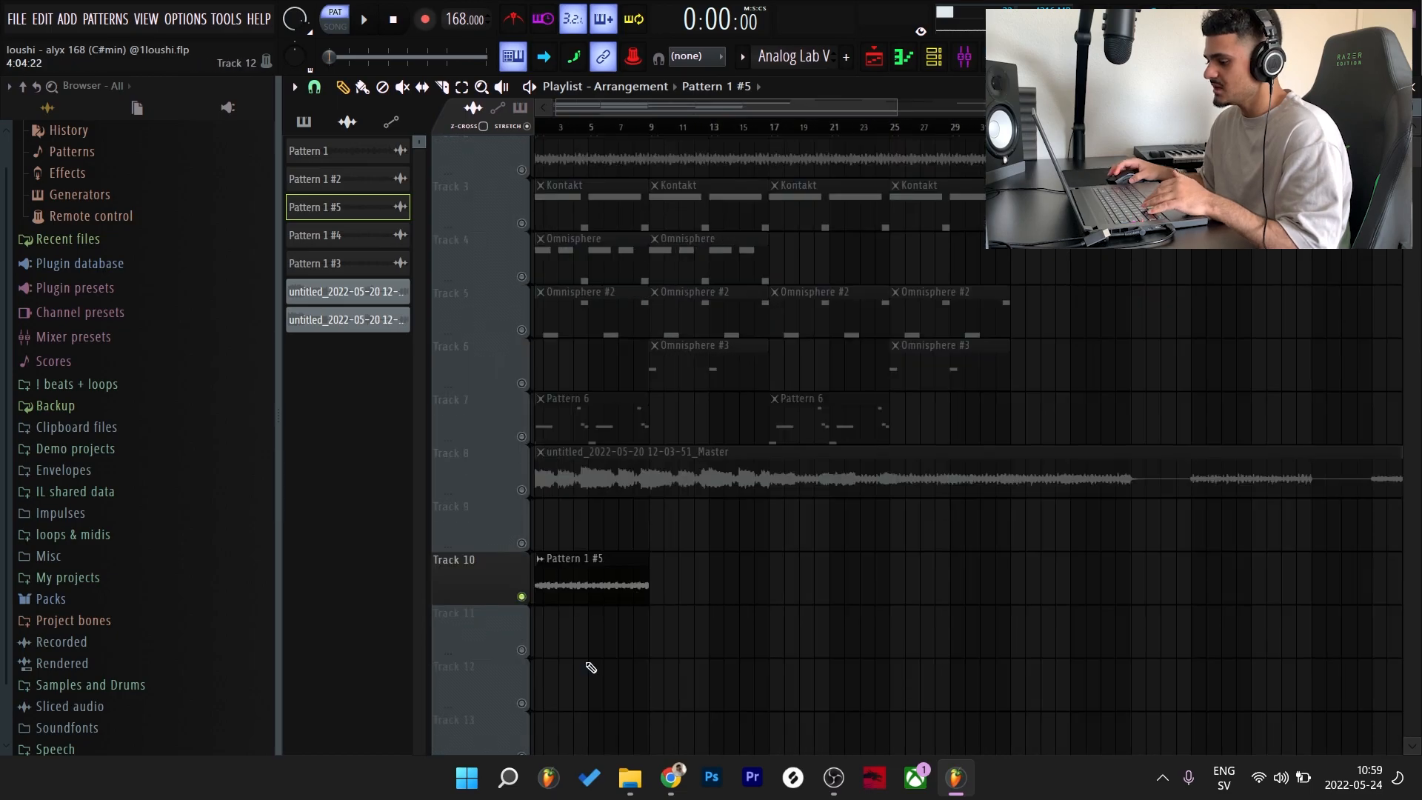
left_click(528, 127)
left_click_drag(646, 584, 582, 585)
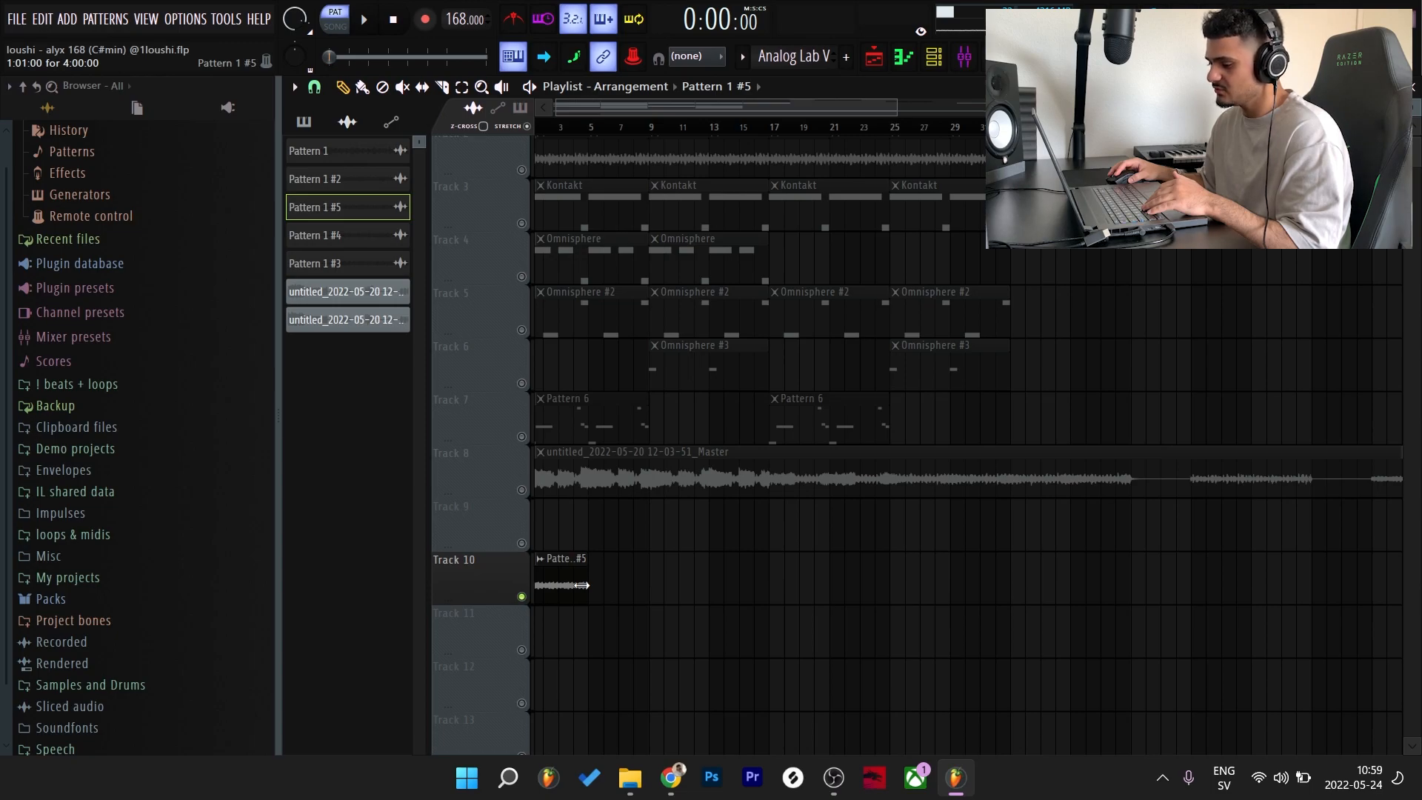
- Play the four-bar Pattern 1 #5 clip from the start of the song, then return to the arrangement overview
right_click(577, 583, "ctrl")
left_click_drag(567, 127, 536, 127)
key("space")
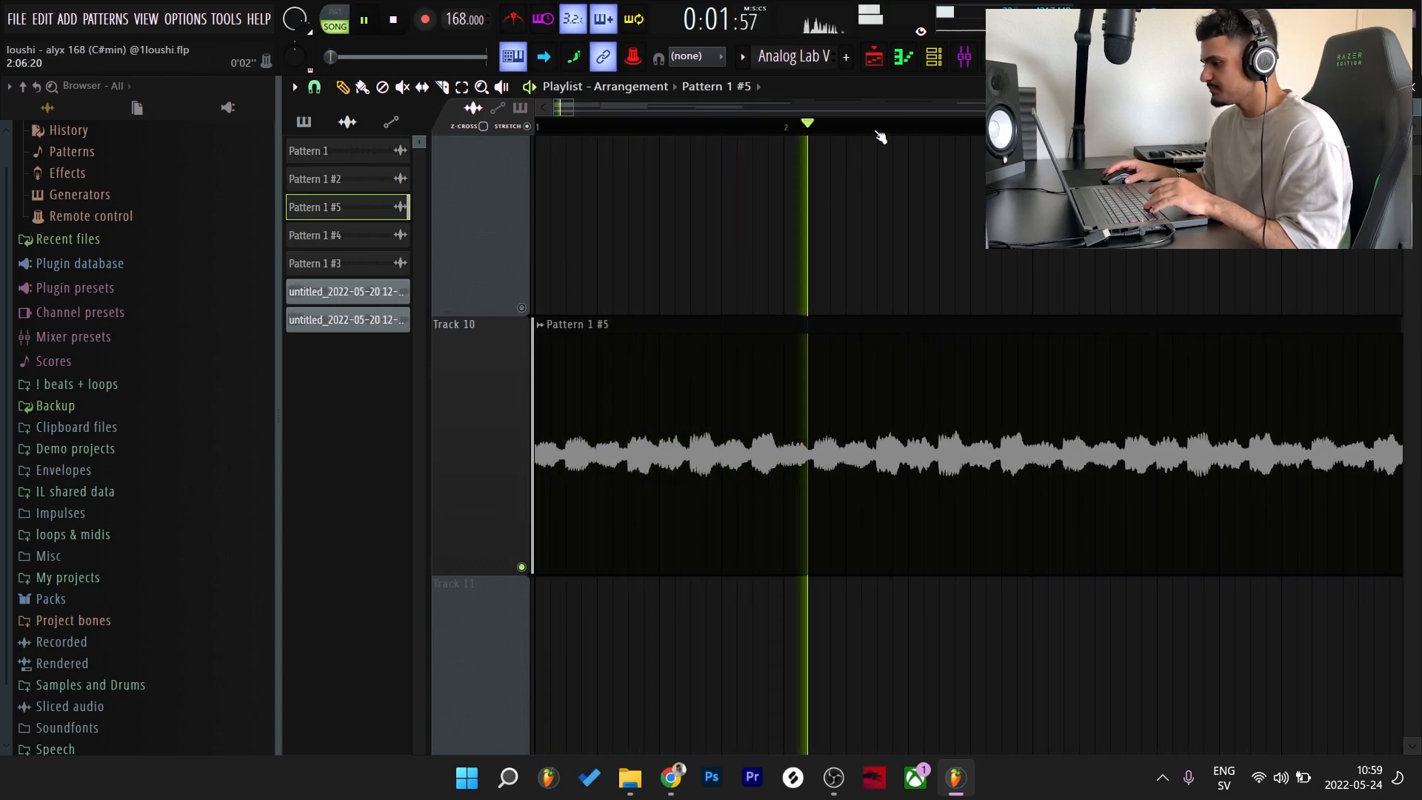
scroll(886, 113, "down", 2)
scroll(881, 134, "down", 2)
scroll(555, 295, "up", 4)
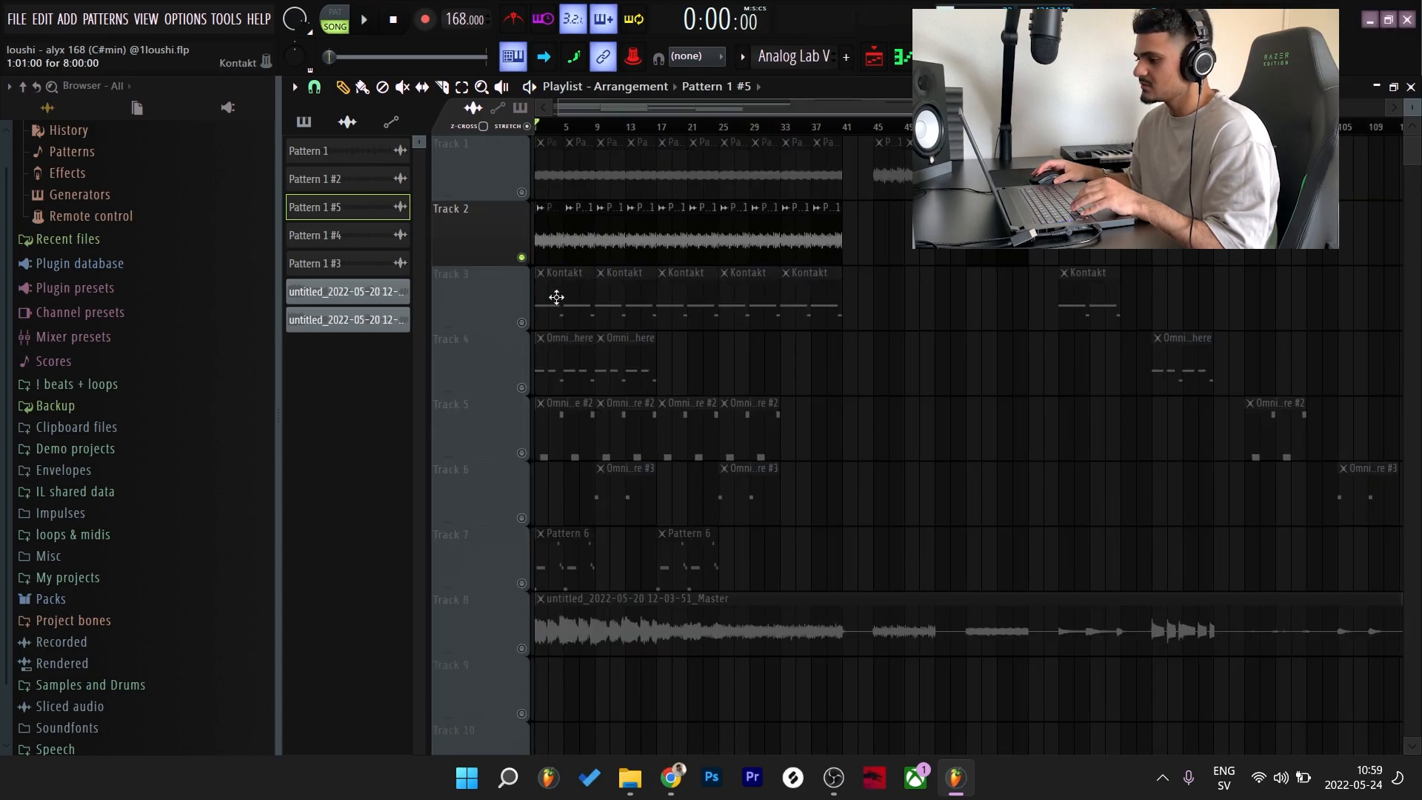
scroll(542, 231, "up", 1)
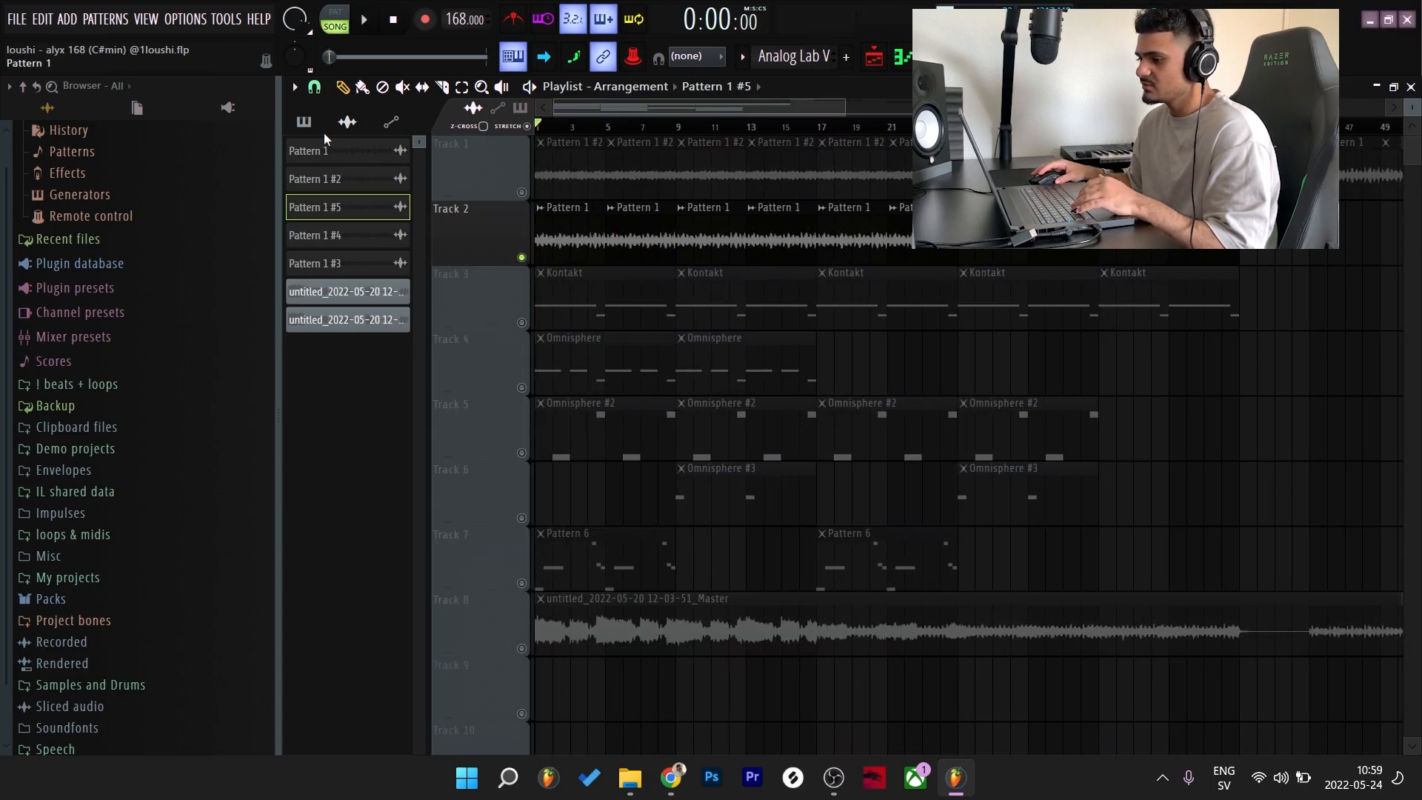
- Play the arrangement from bar 1 and unmute the Kontakt clips on track 3
left_click(303, 121)
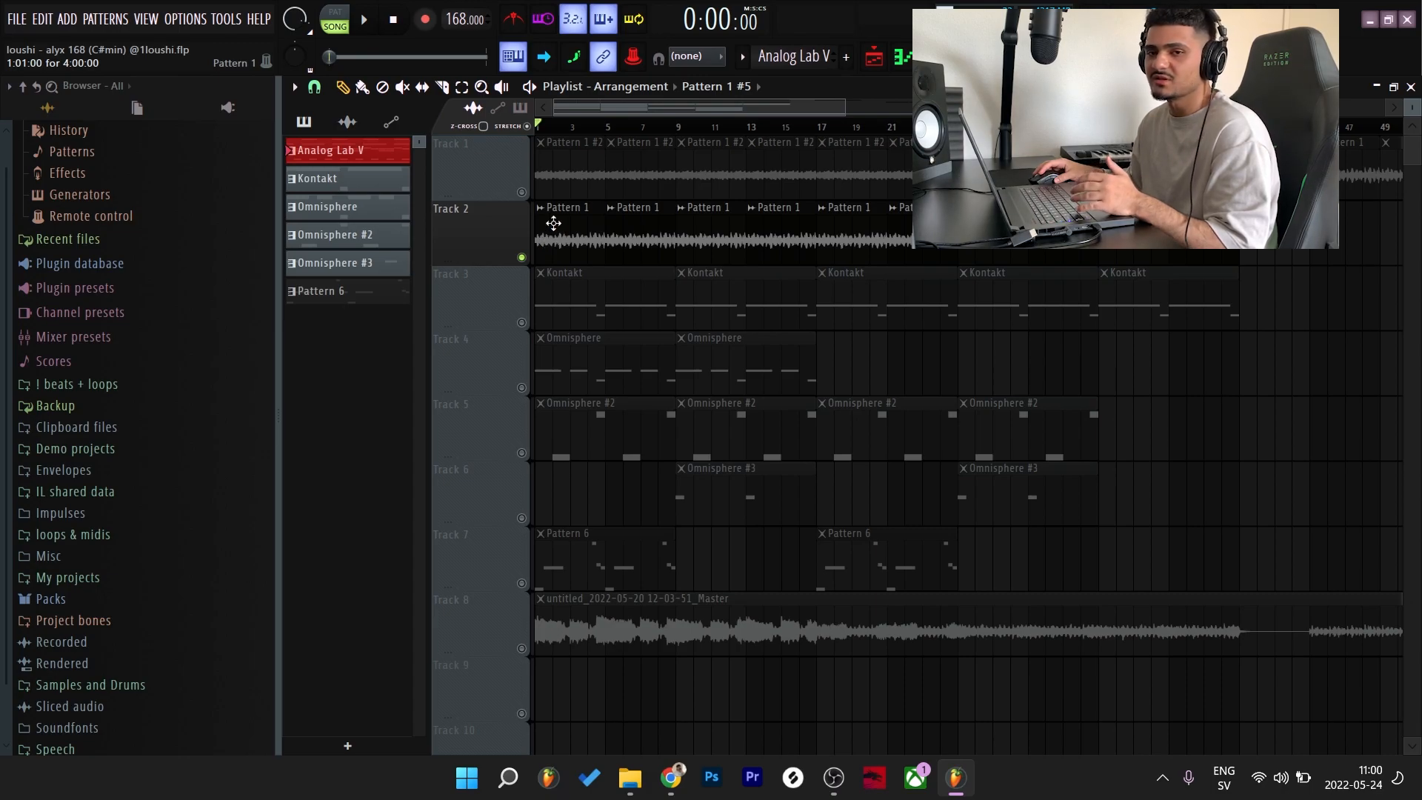
left_click(347, 121)
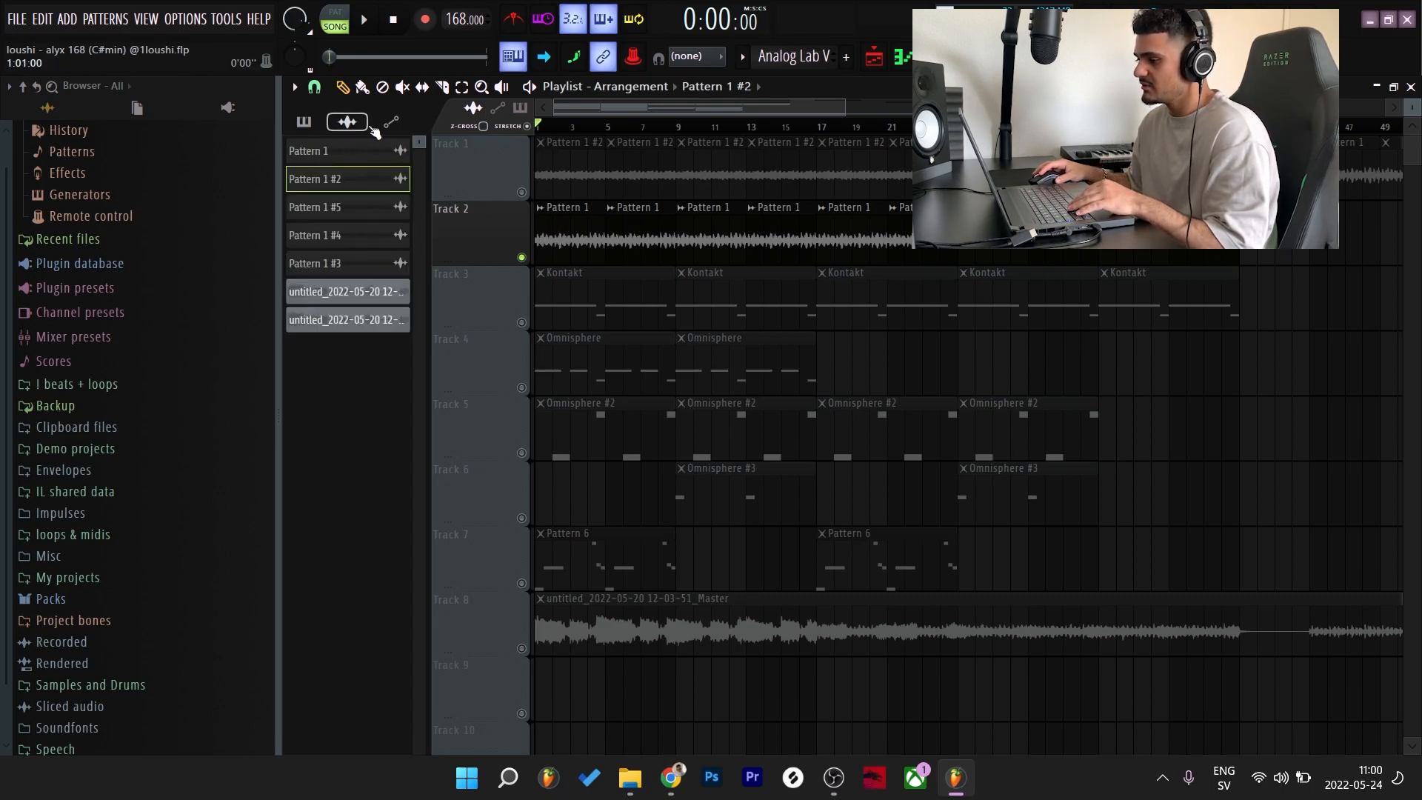
key("space")
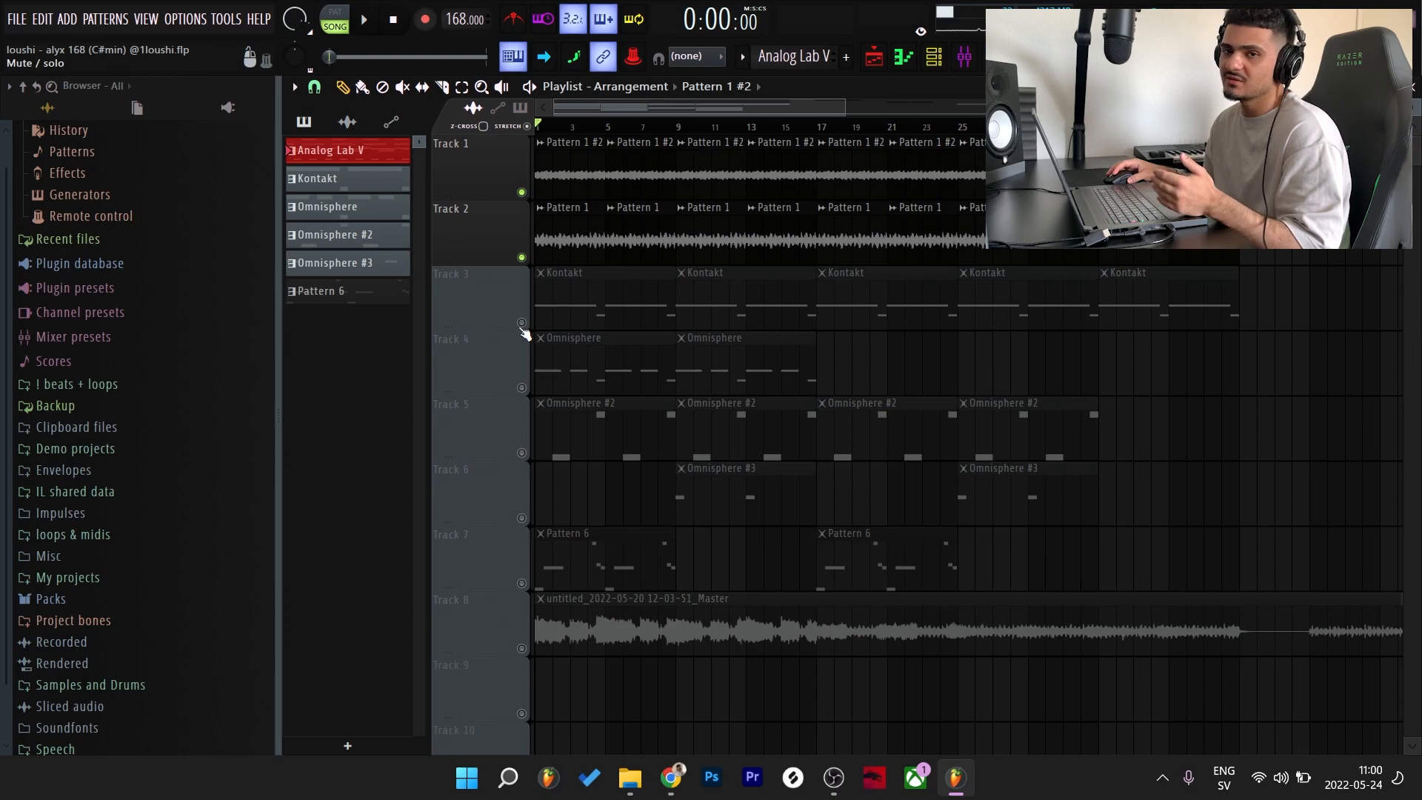
left_click(521, 324)
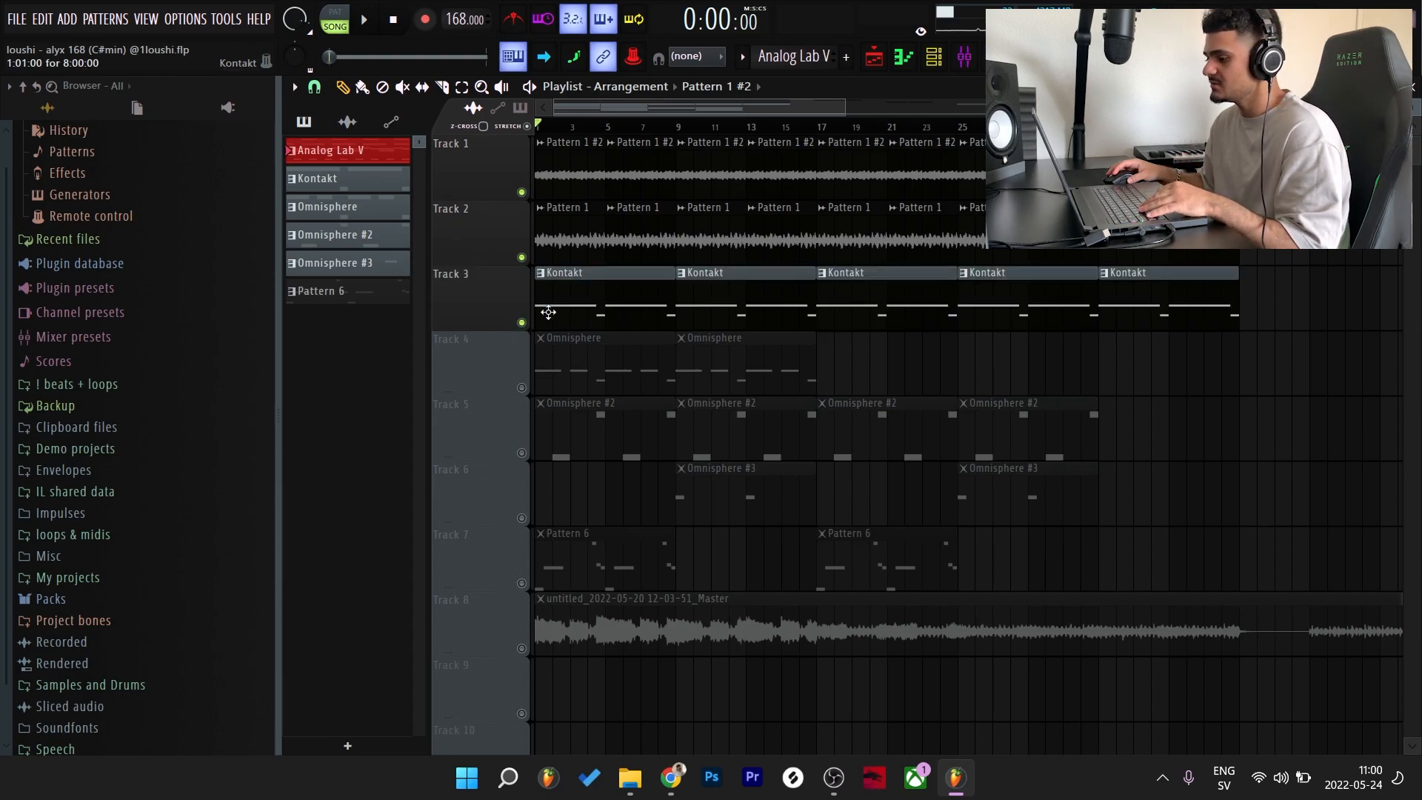
- Inspect the Kontakt channel's instrument plus the Fruity parametric EQ 2 and MangledVerb on mixer insert 4, and play its pattern alone
double_click(546, 312)
left_click(934, 57)
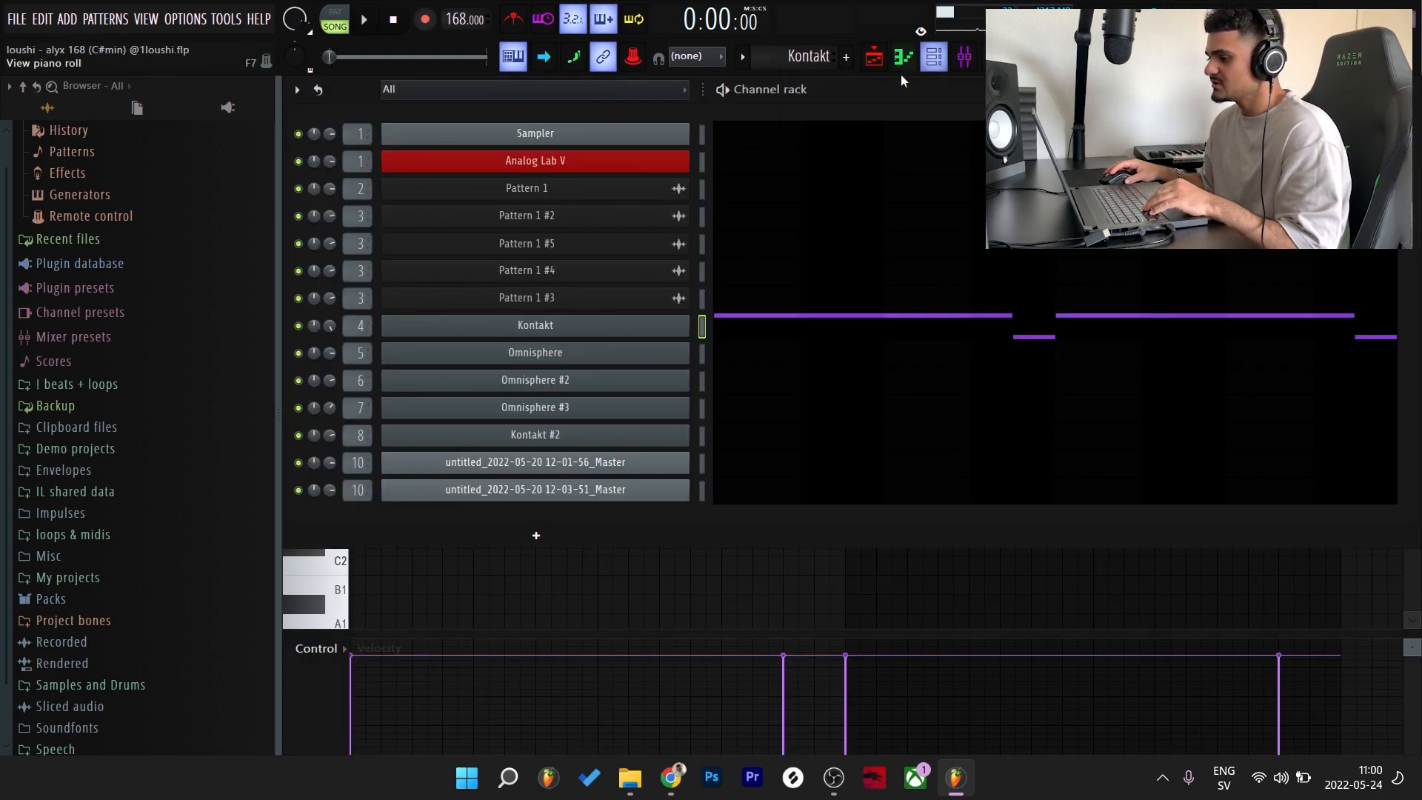
left_click(596, 324)
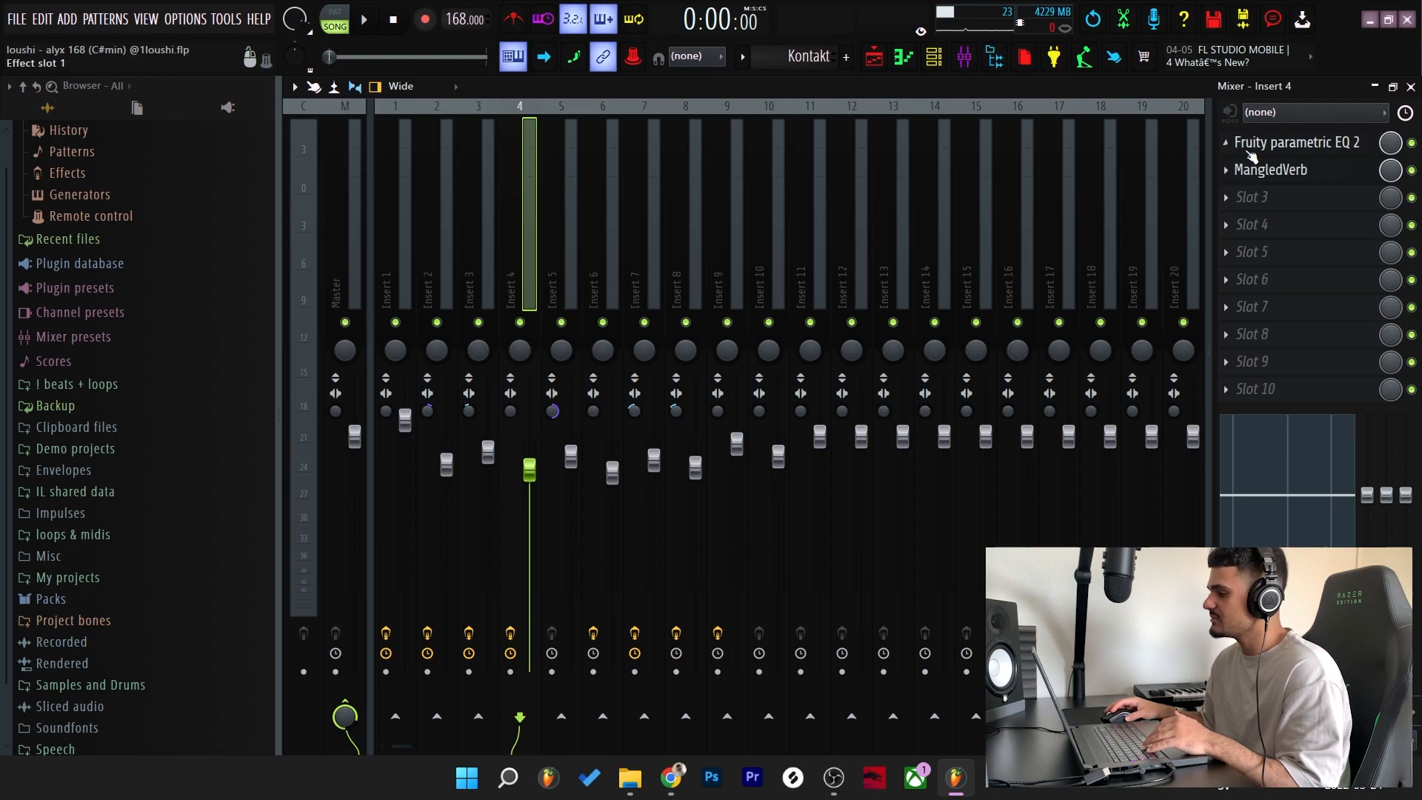
left_click(1237, 146)
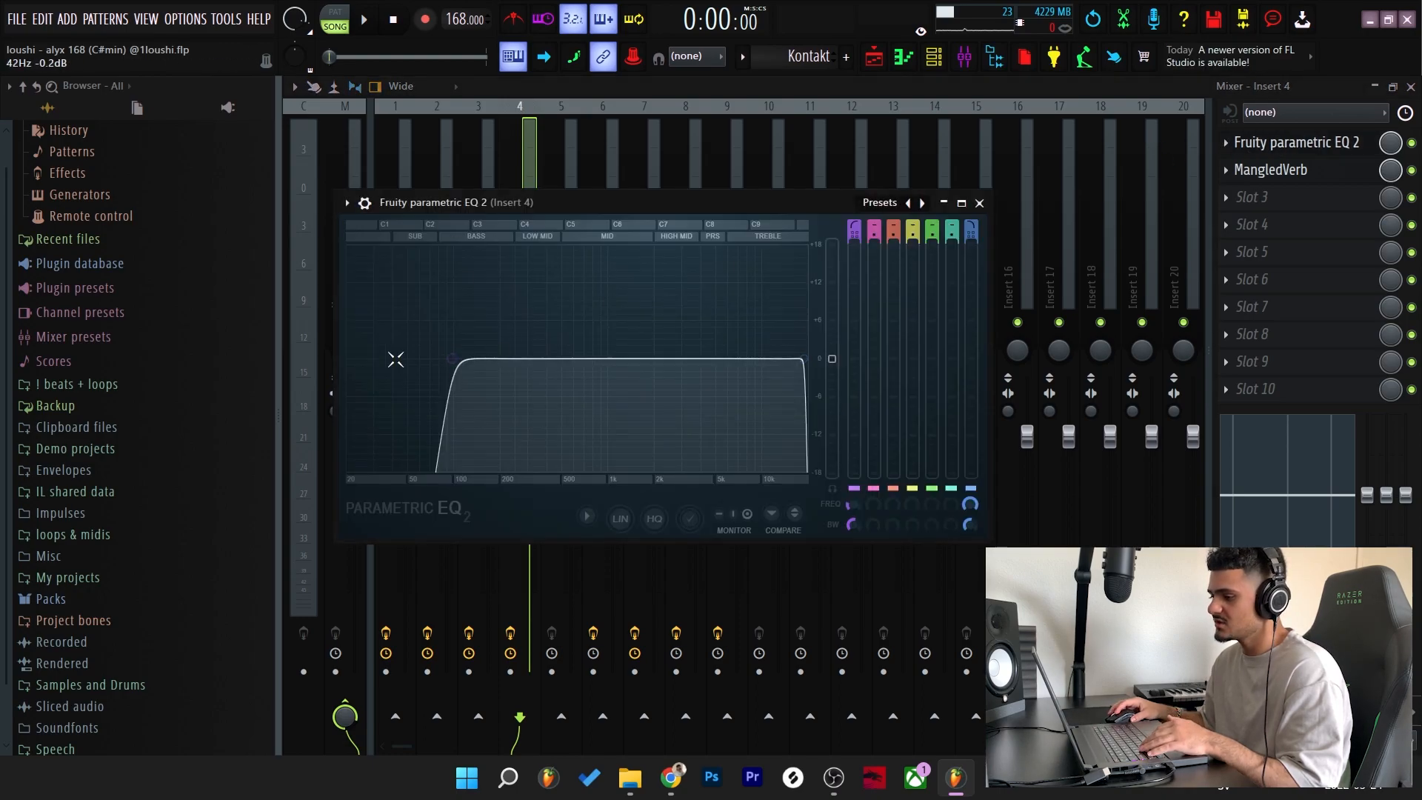
left_click(979, 203)
left_click(1289, 178)
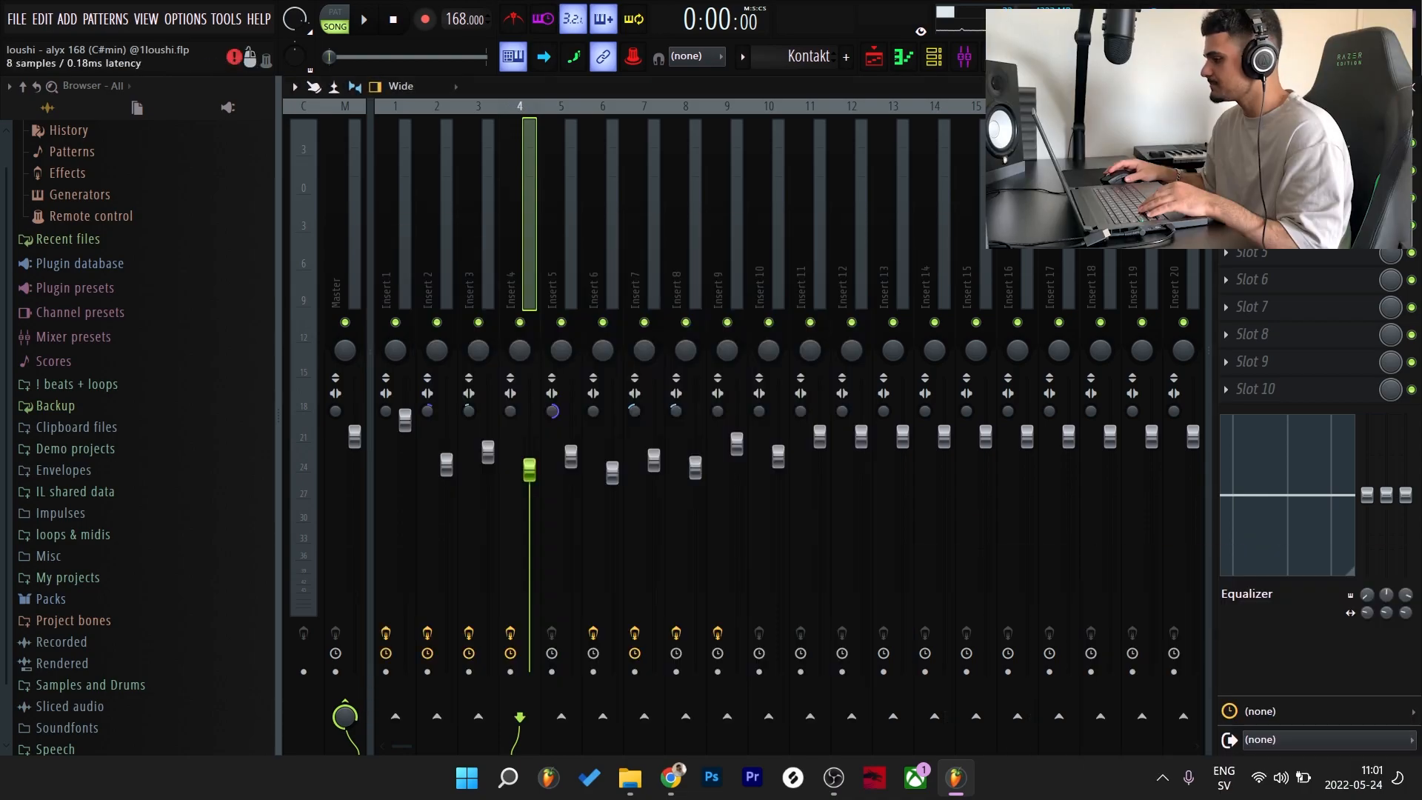
key("F7")
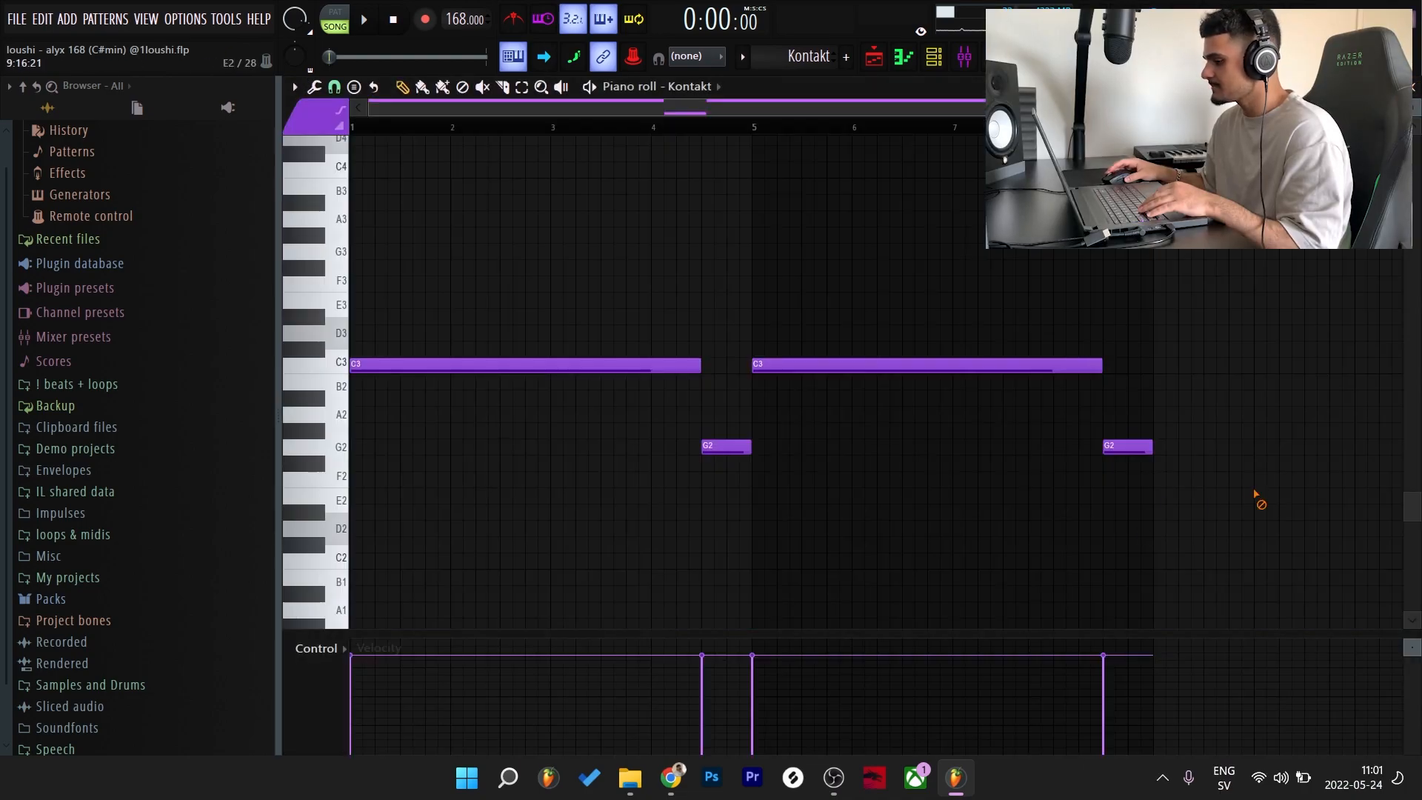
left_click(590, 88)
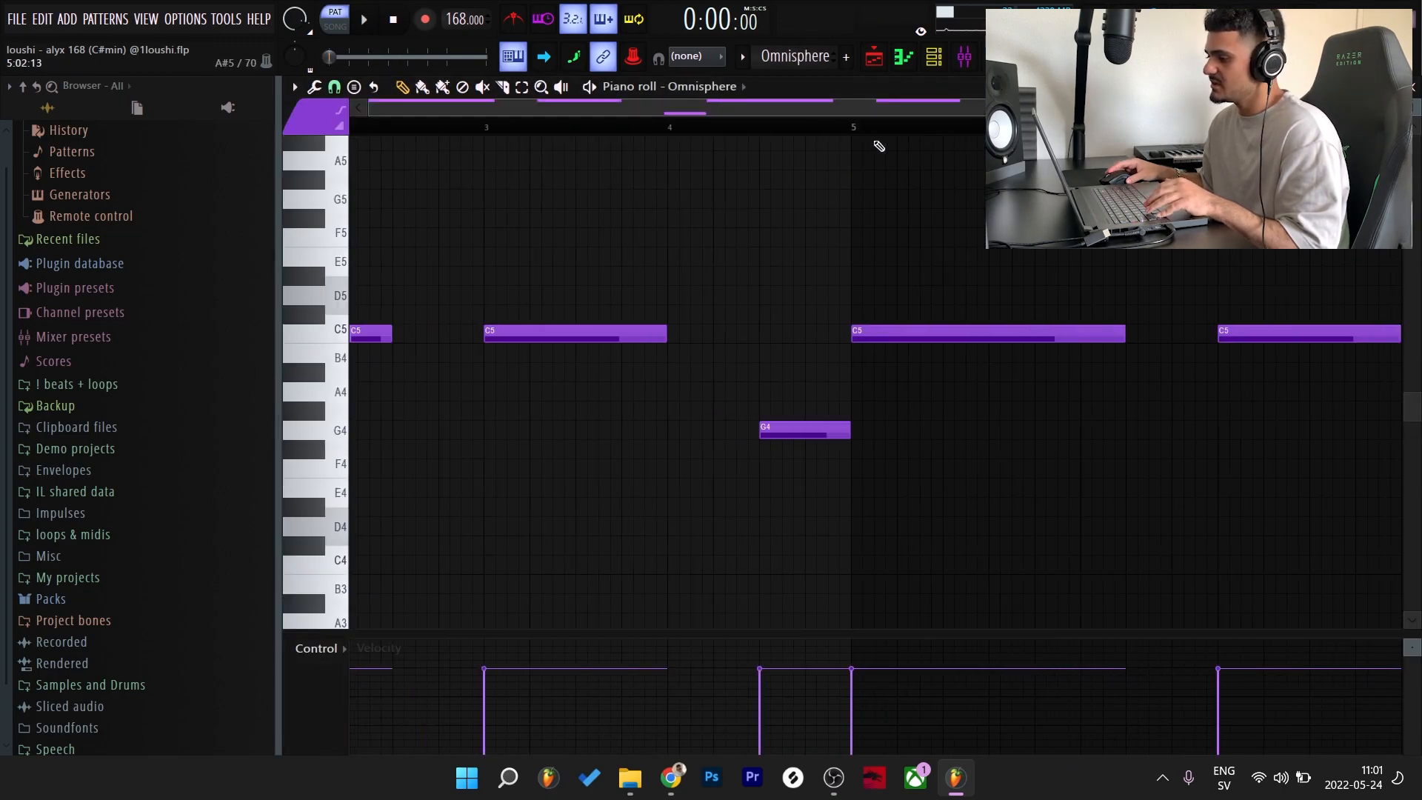
- Open the Omnisphere channel's instrument from the channel rack to view its patch
key("F6")
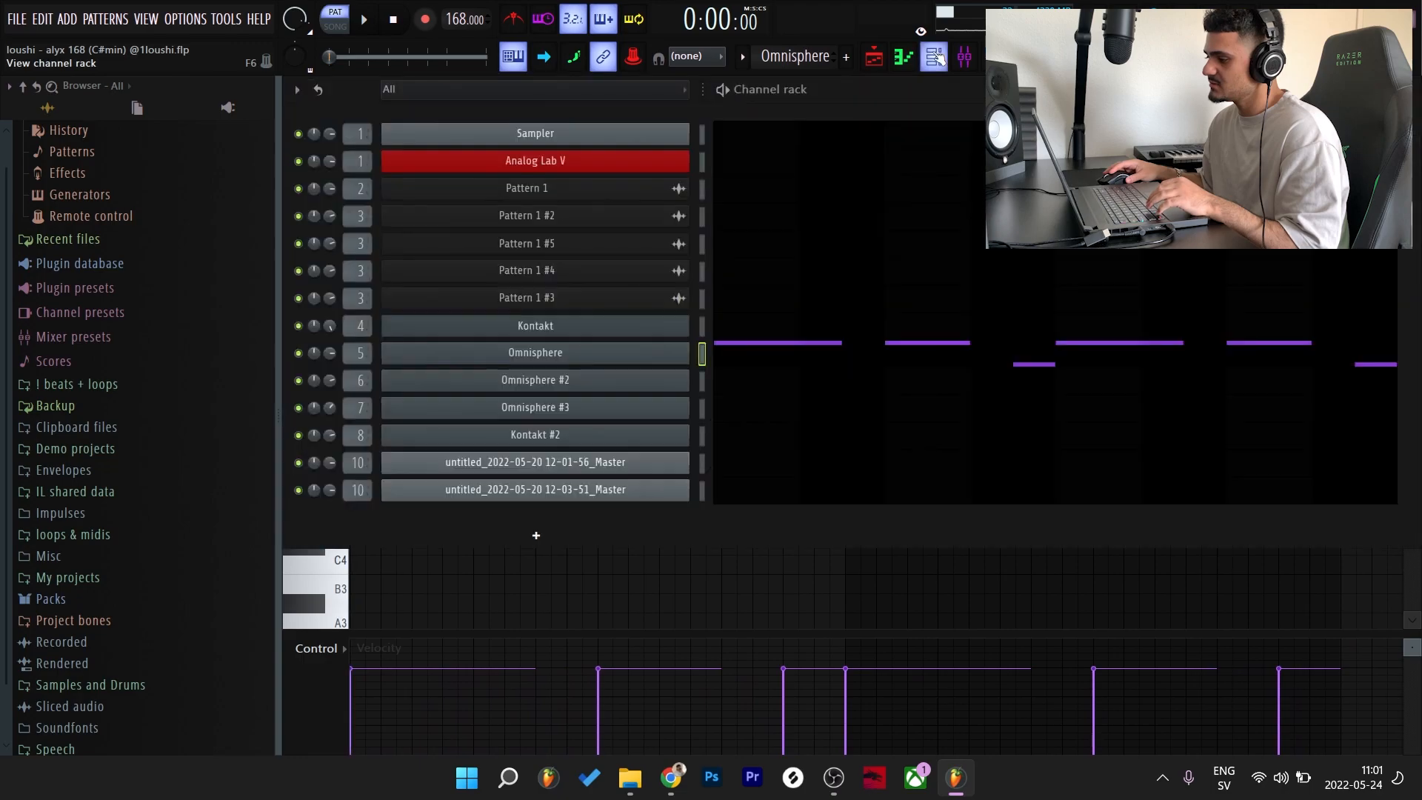
left_click(639, 359)
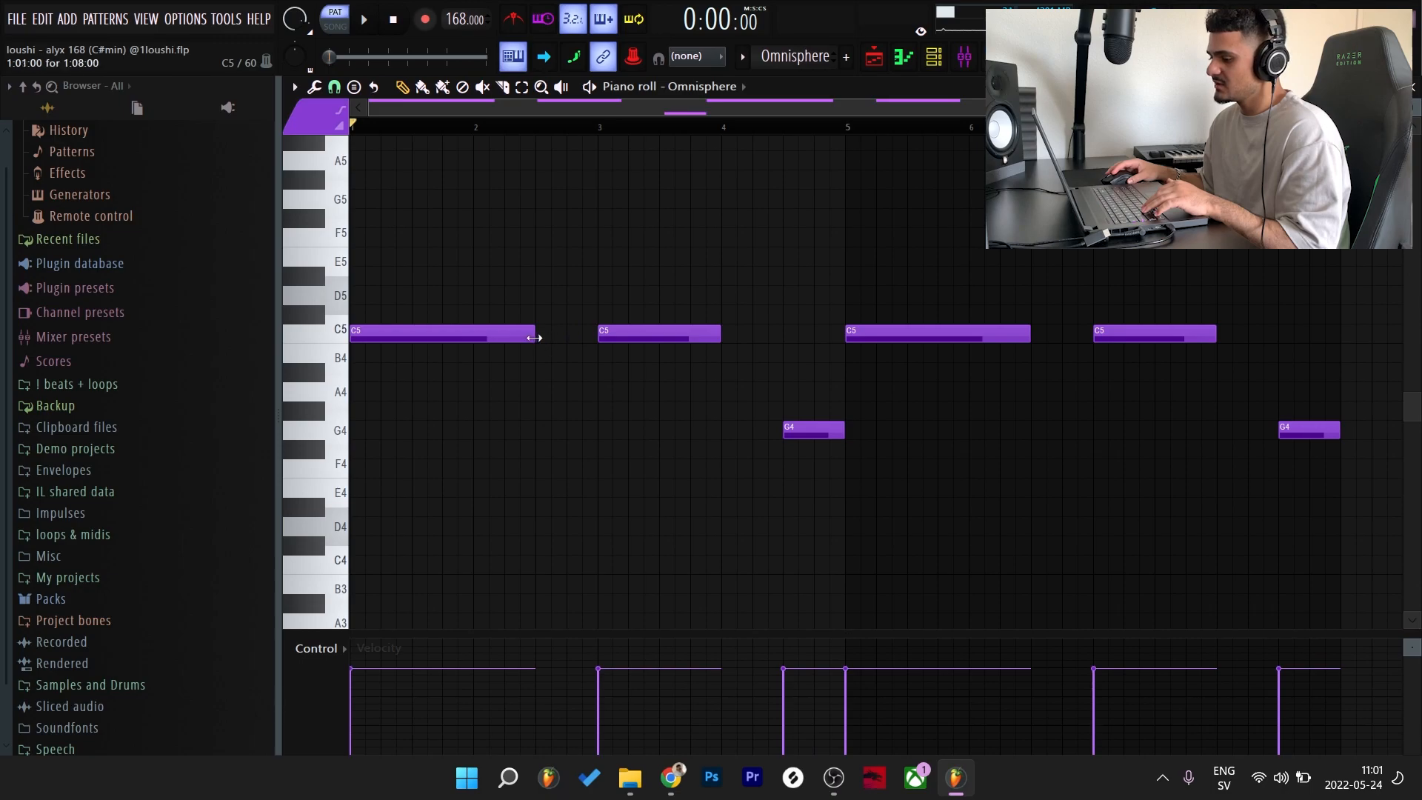
- Try simplifying the Omnisphere pattern by removing the C5 note at bar 3
left_click_drag(534, 337, 534, 375)
right_click(680, 335)
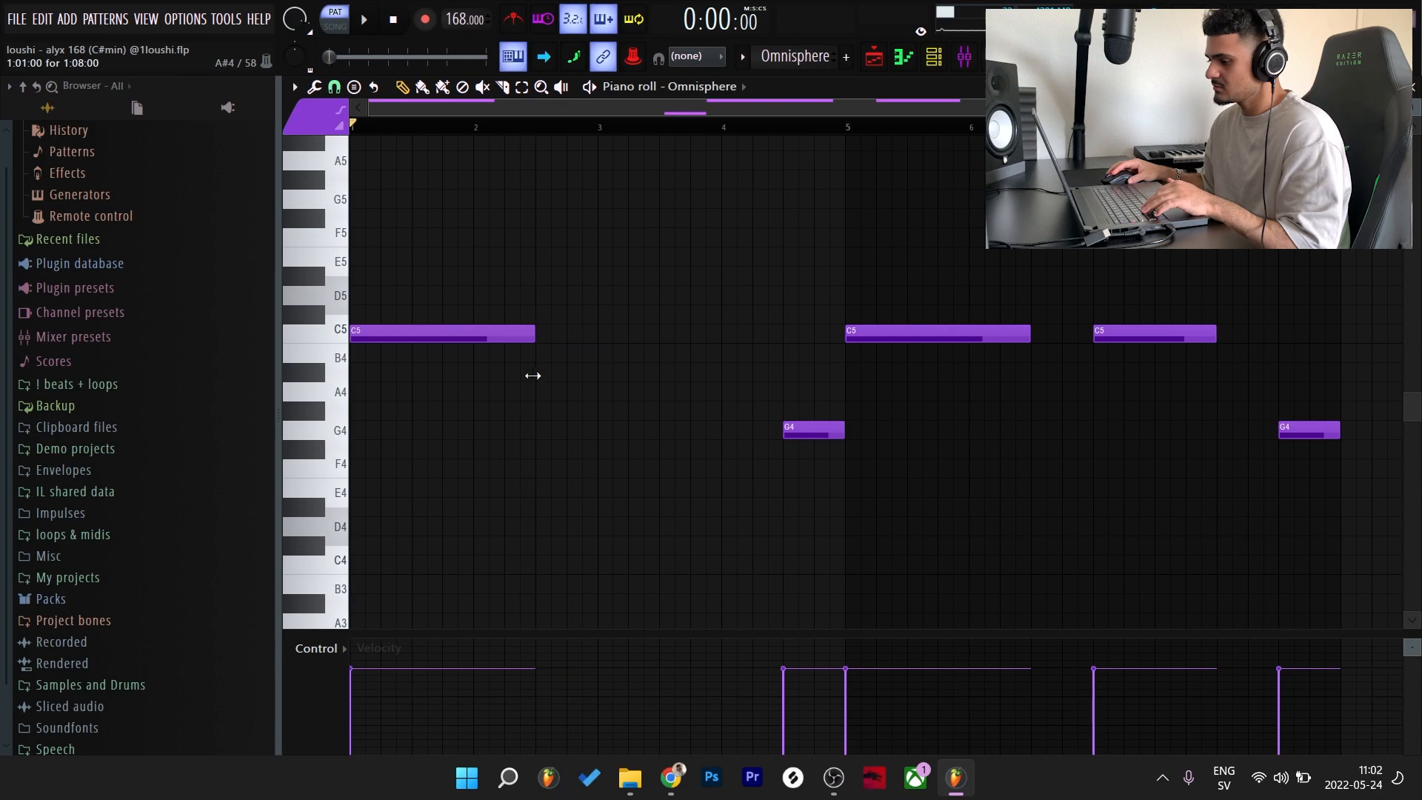
left_click_drag(1113, 340, 635, 383)
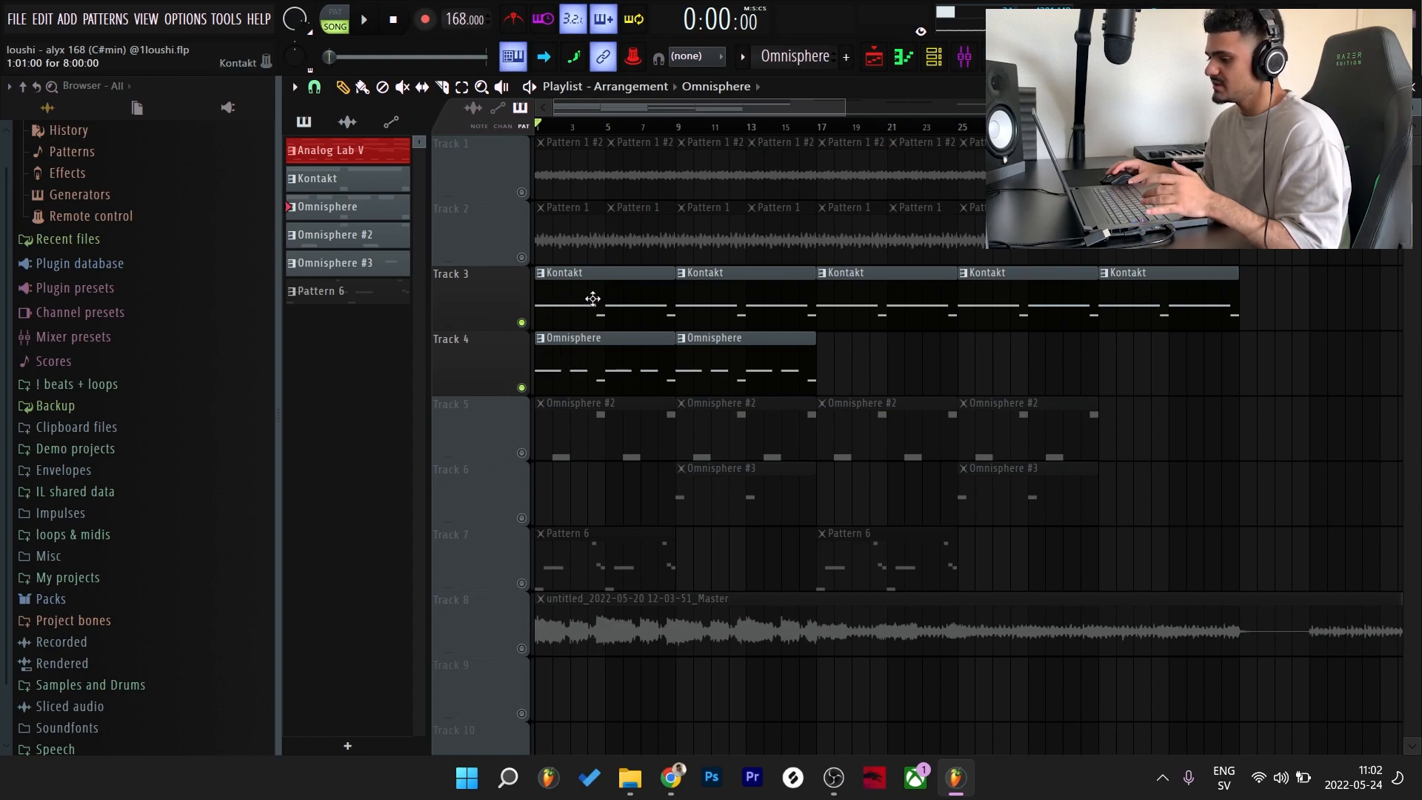
- Play the Kontakt and Omnisphere tracks together in the arrangement, then check mixer insert 5
key("space")
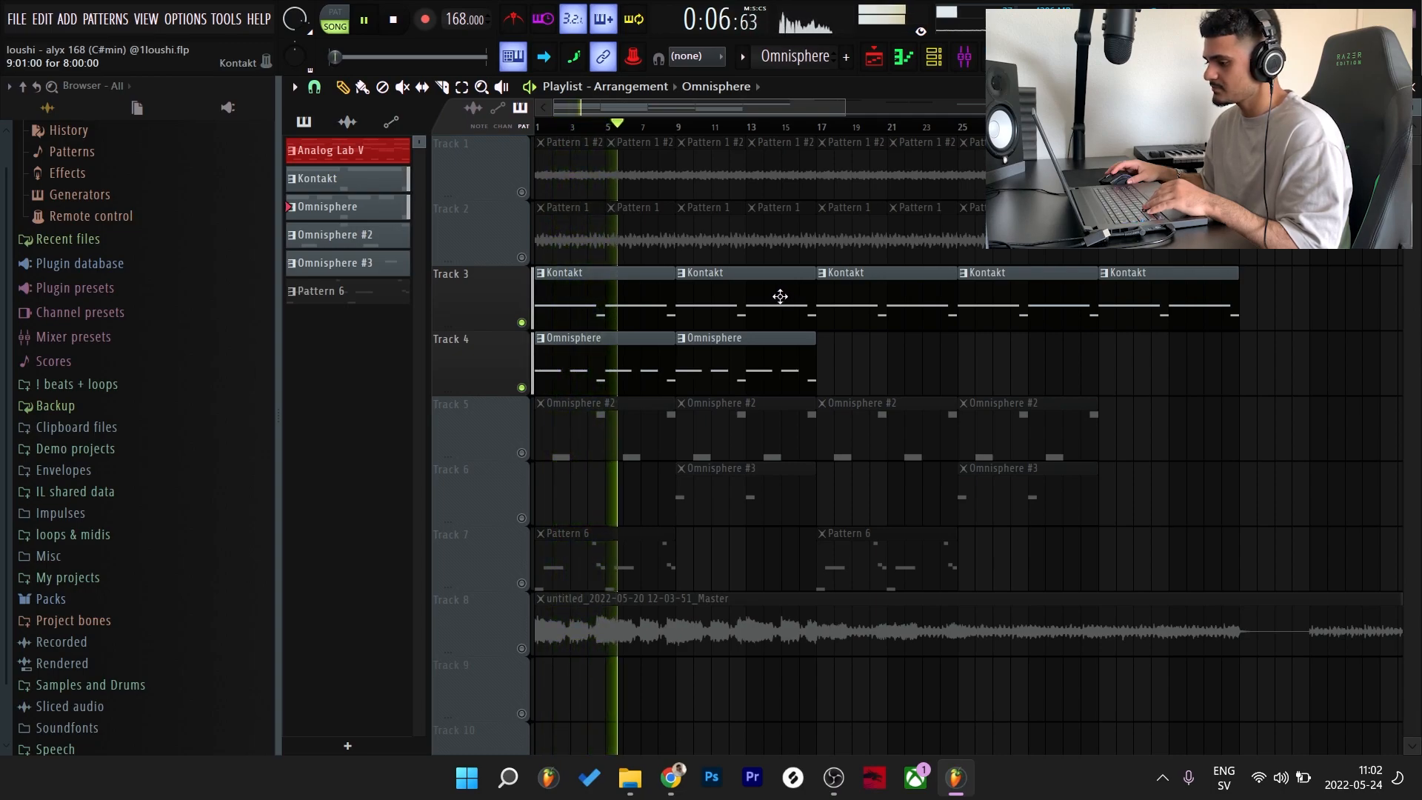
key("space")
key("F9")
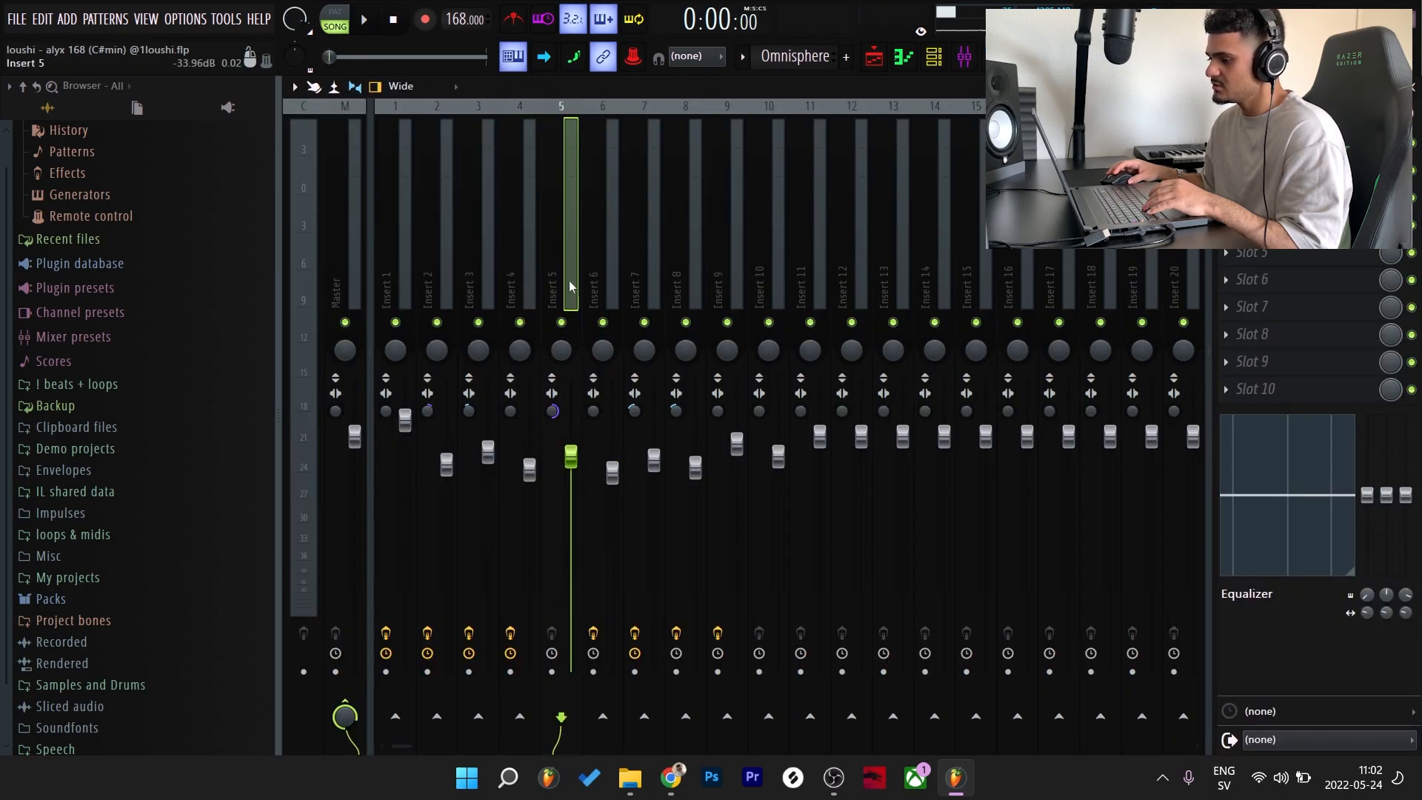
key("F9")
- Inspect the Omnisphere #2 patch, play its pattern, and view ValhallaVintageVerb and Fruity parametric EQ 2 on mixer insert 6
double_click(556, 437)
left_click(934, 57)
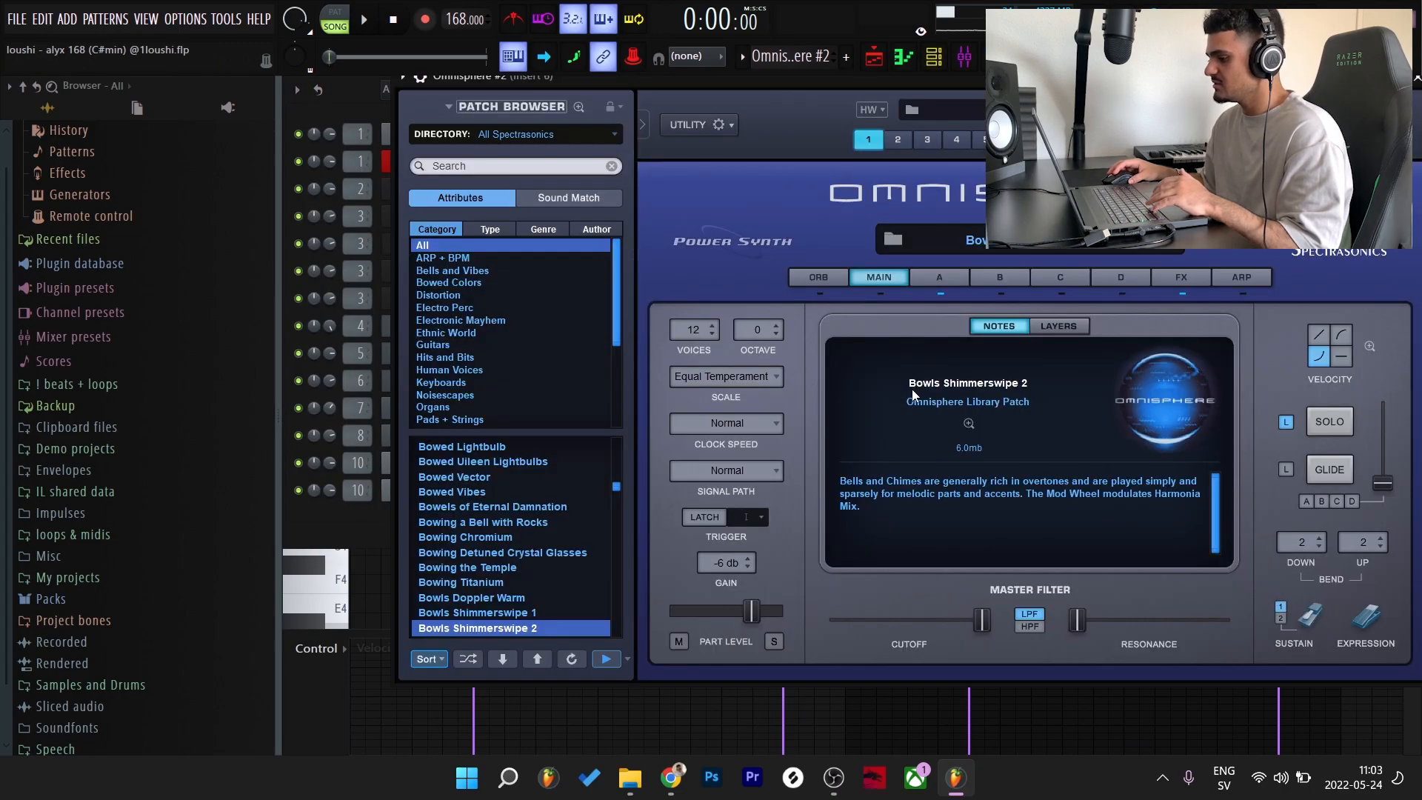
key("F7")
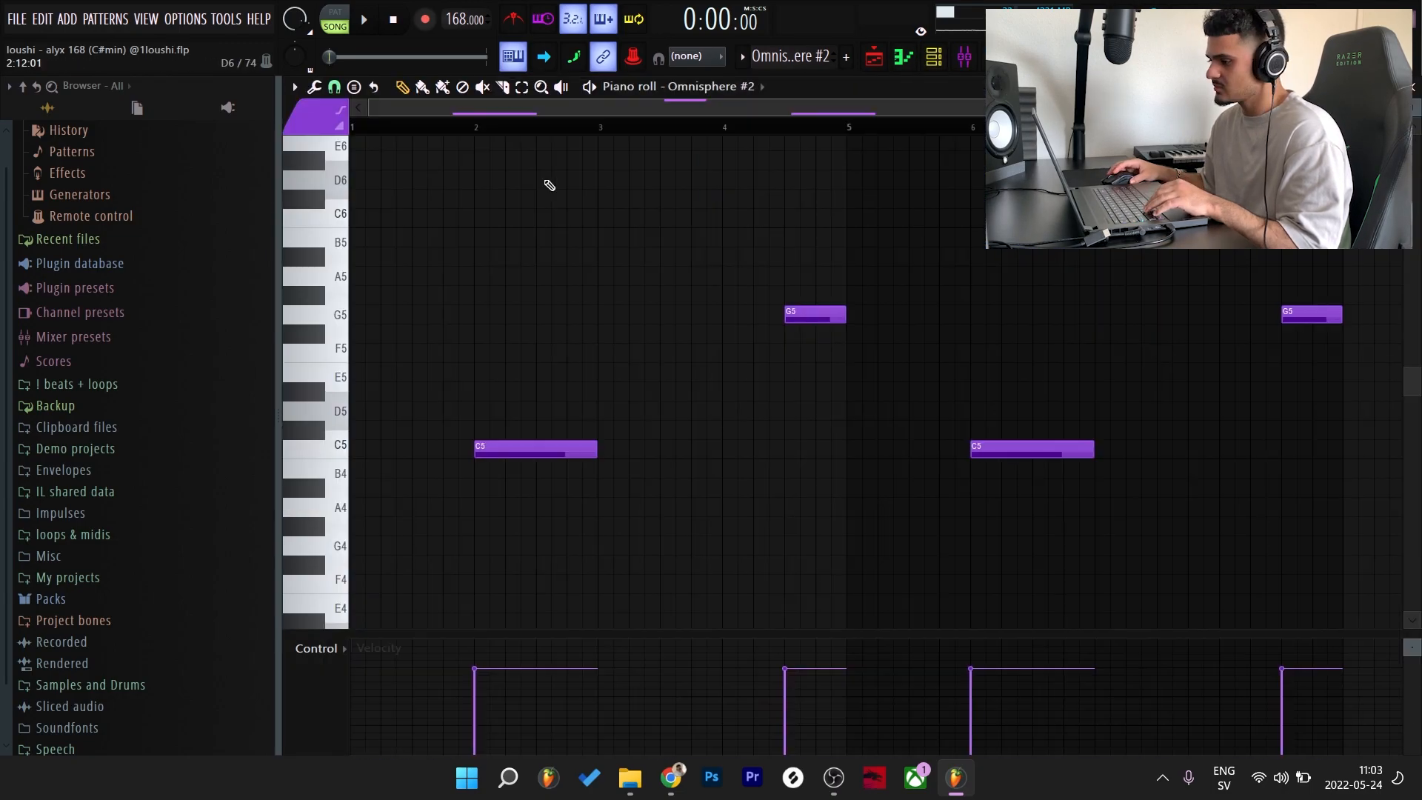
left_click(589, 86)
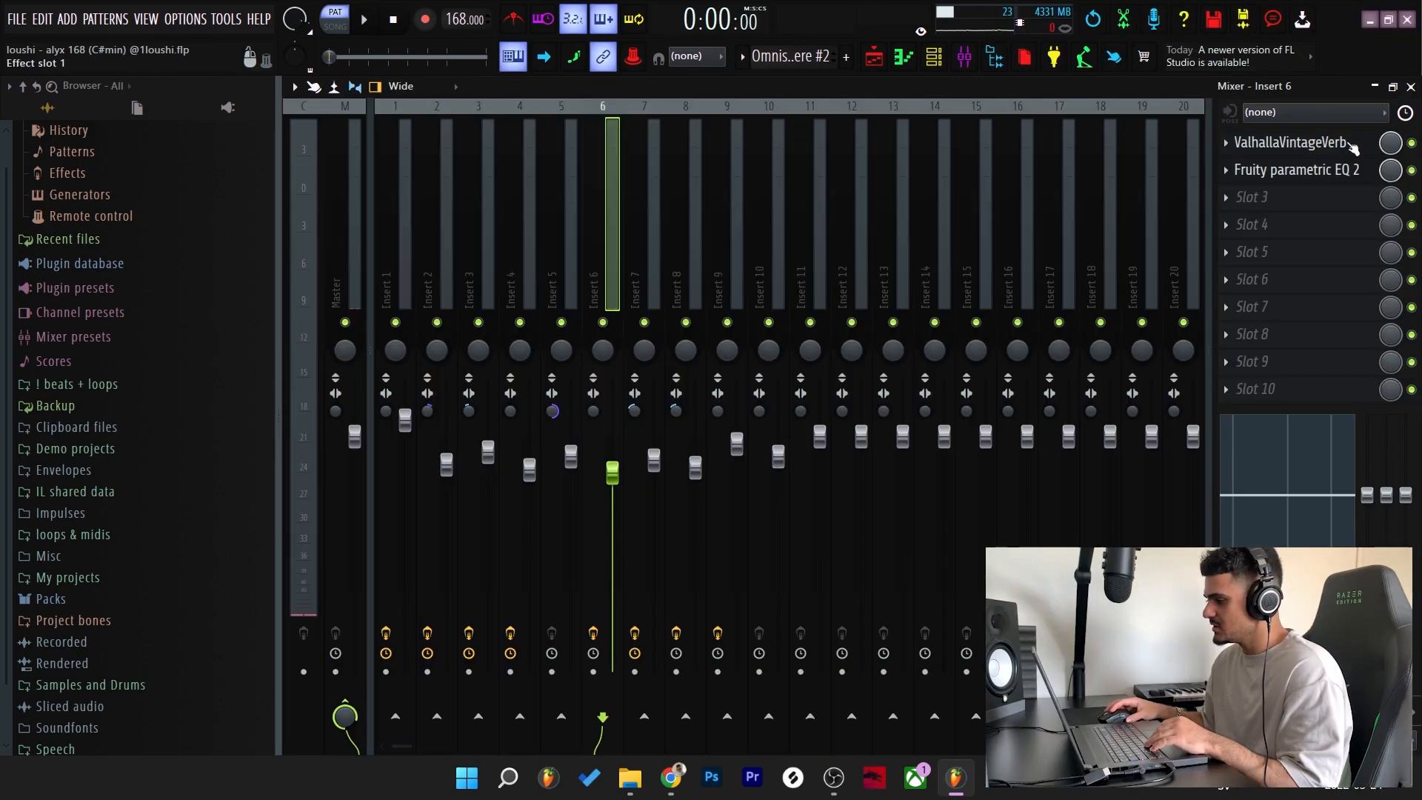
left_click(1349, 143)
left_click(1319, 173)
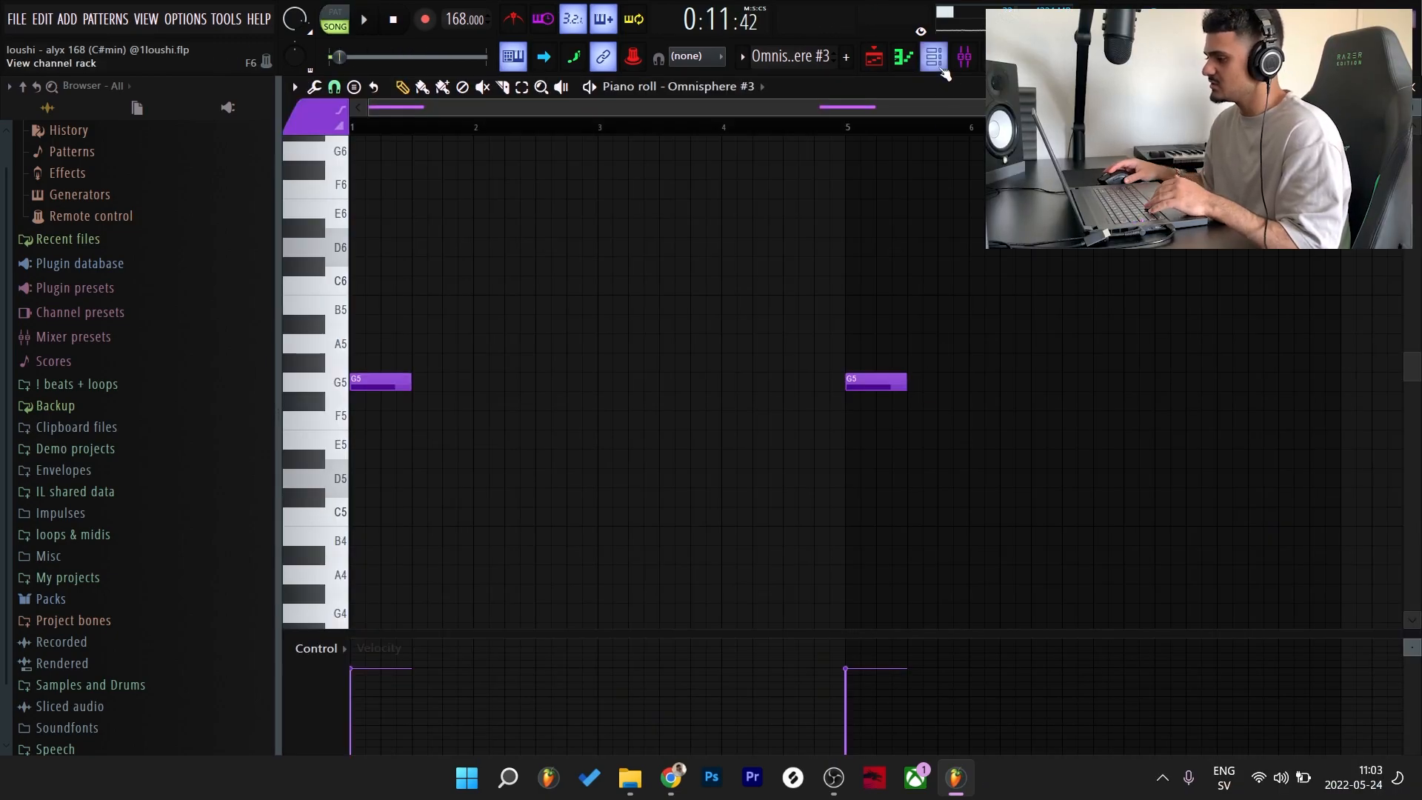
- View the Omnisphere #3 channel's patch and play its pattern alone in the piano roll
left_click(933, 57)
left_click(637, 413)
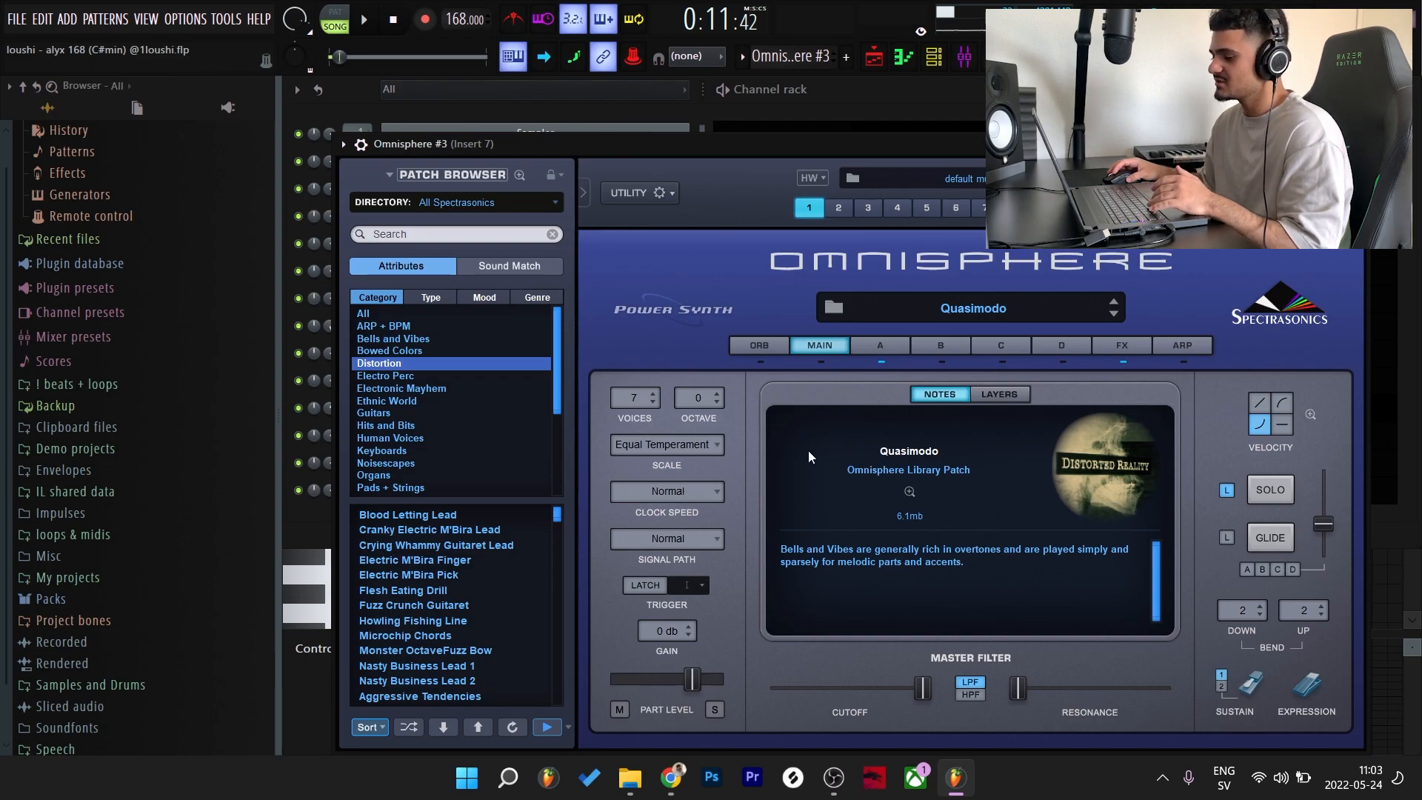
left_click(1352, 144)
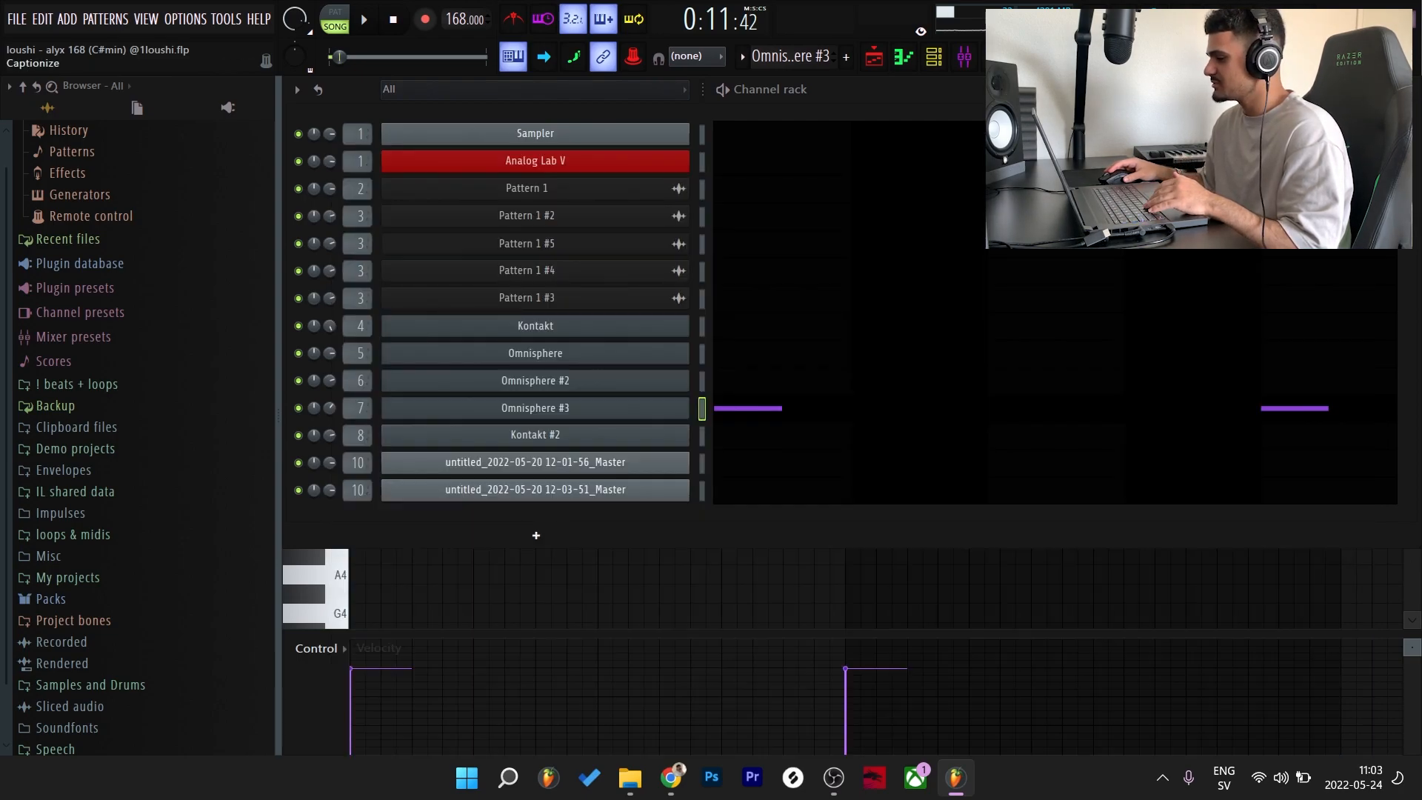
left_click(758, 414)
left_click(760, 419)
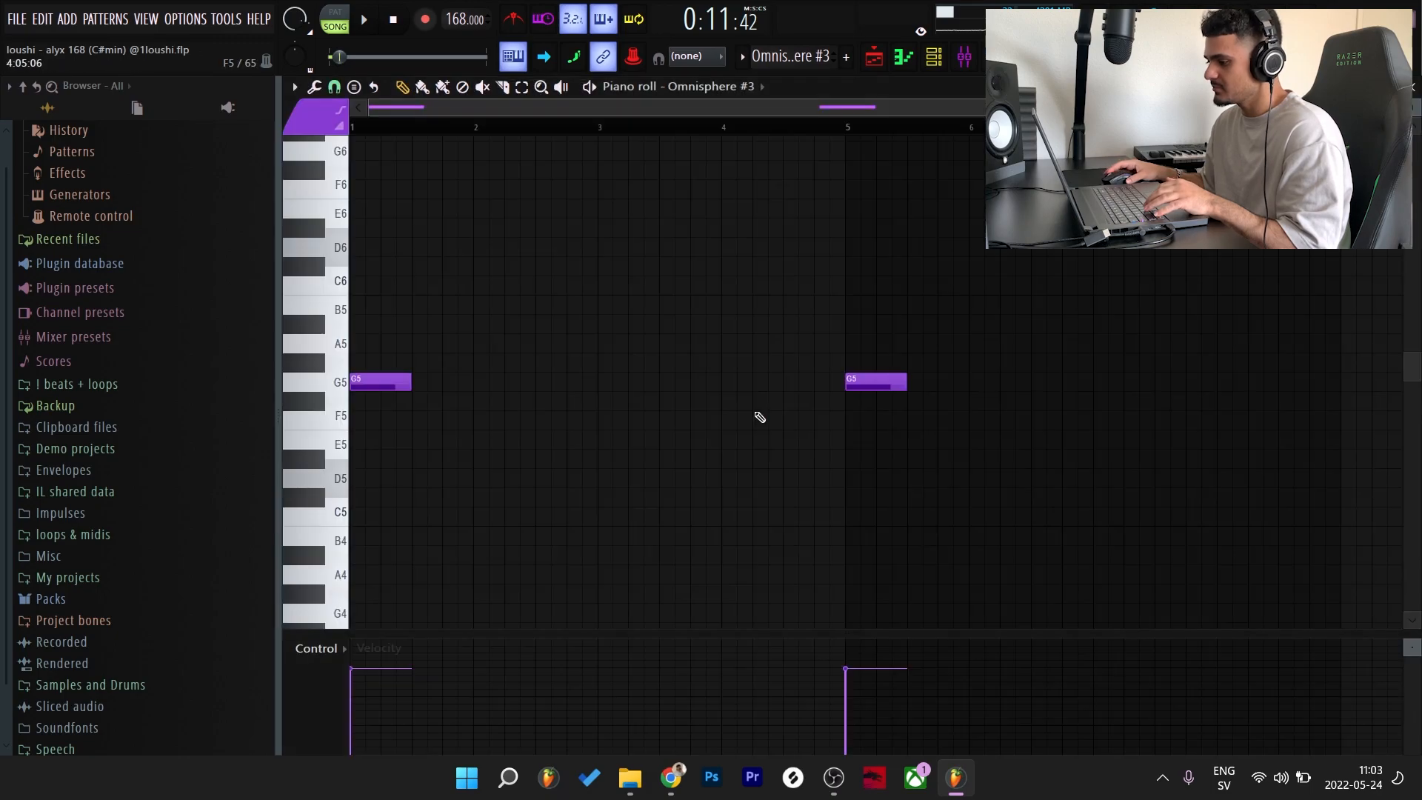
key("space")
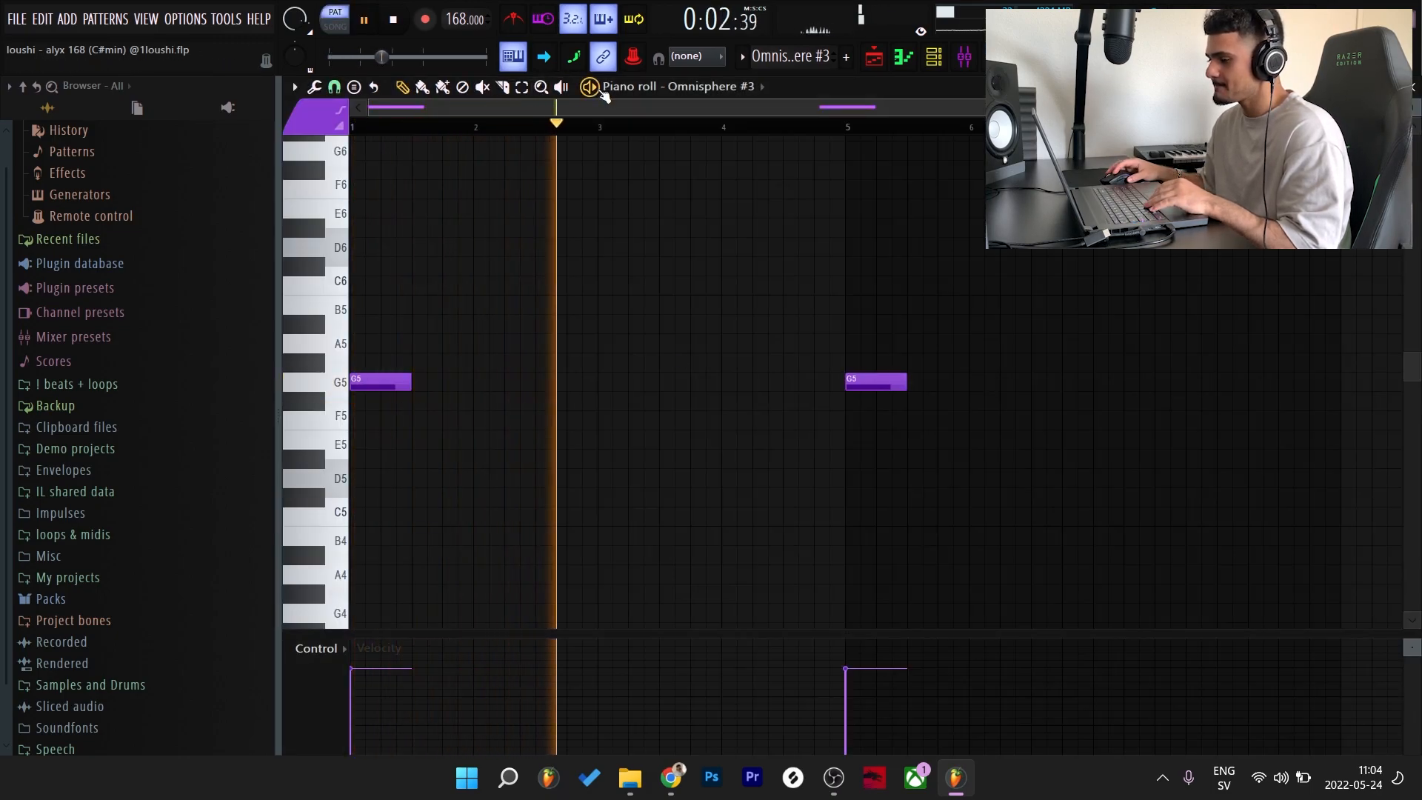
key("space")
- Open Pattern 6 from the arrangement, inspect its Kontakt #2 instrument, and play the pattern
key("F5")
double_click(579, 447)
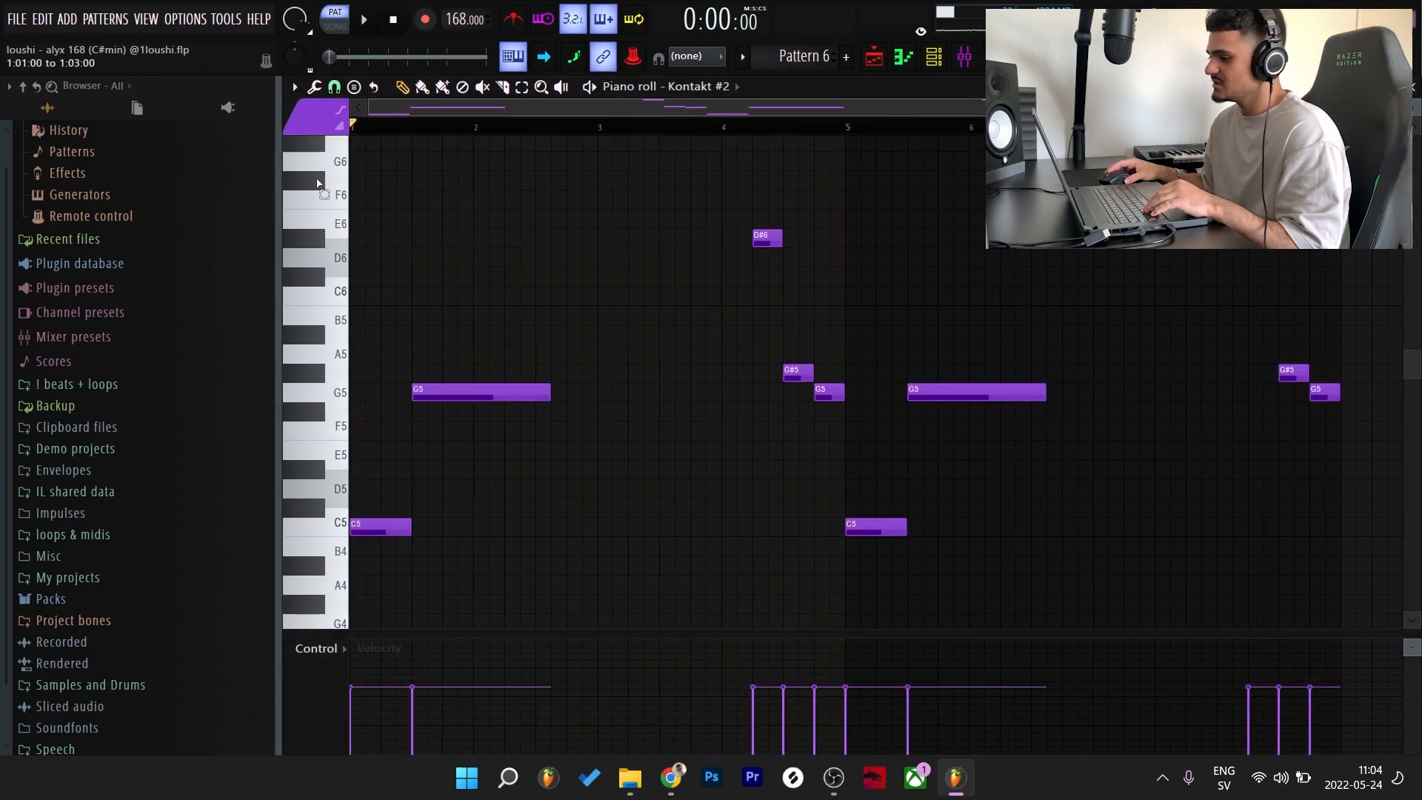
scroll(741, 281, "down", 2)
key("F6")
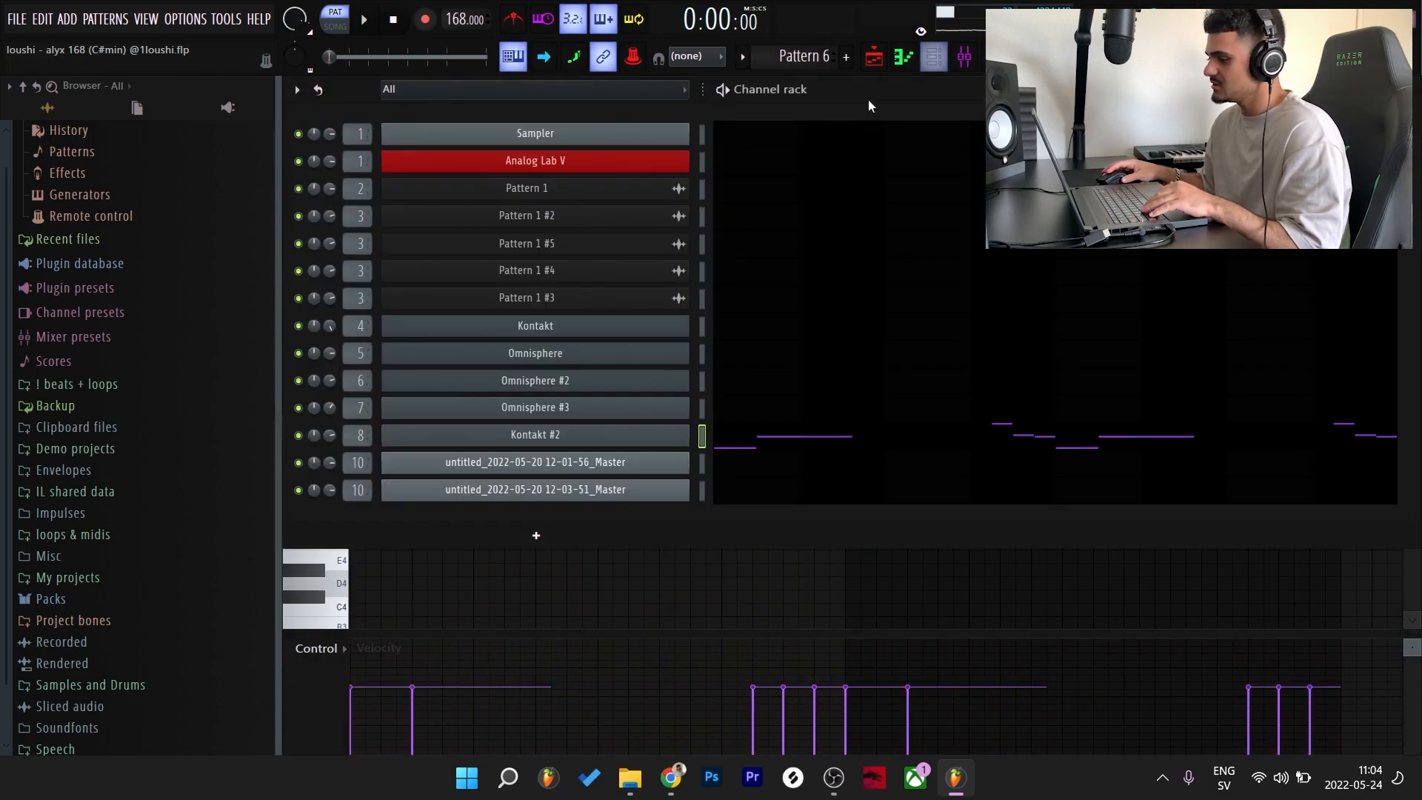
left_click(578, 434)
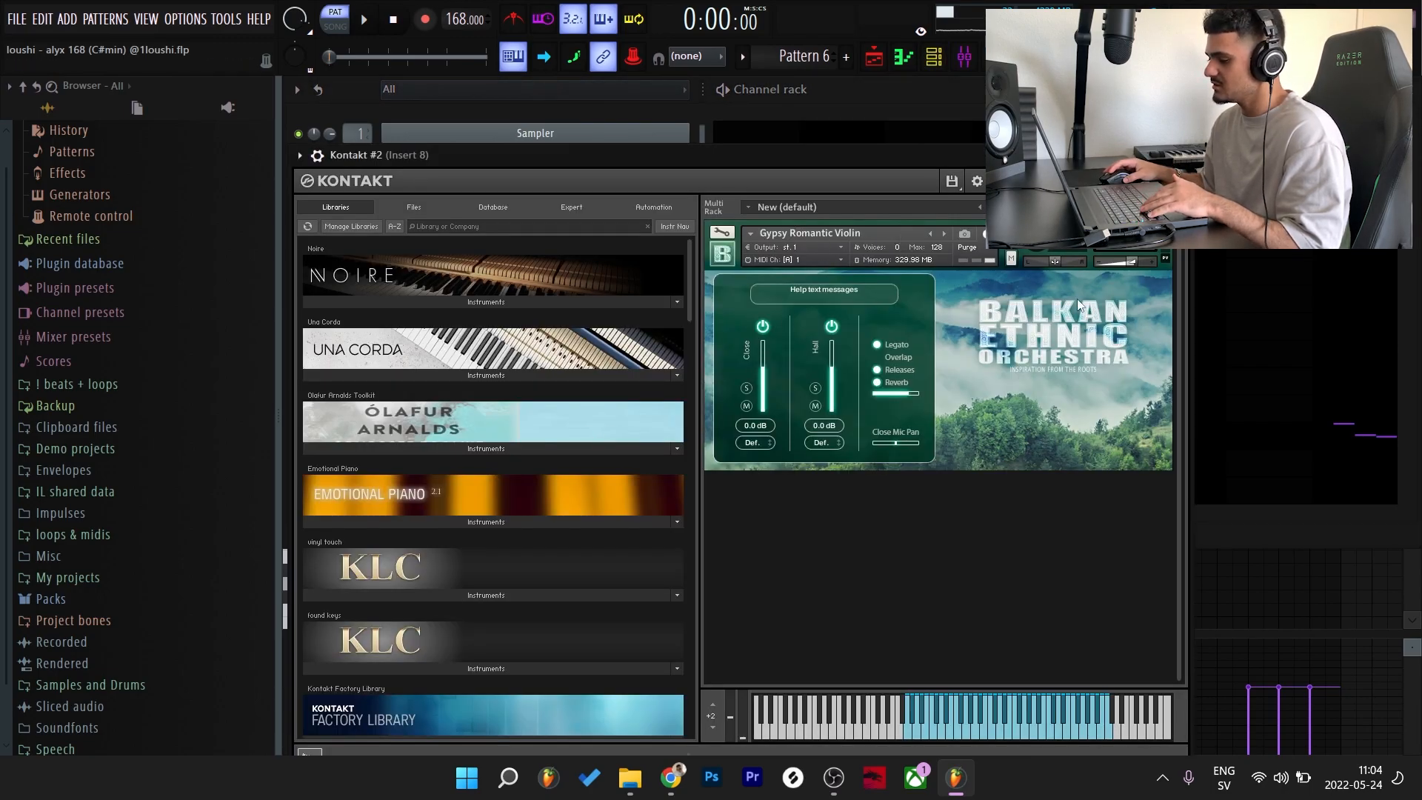
key("Escape")
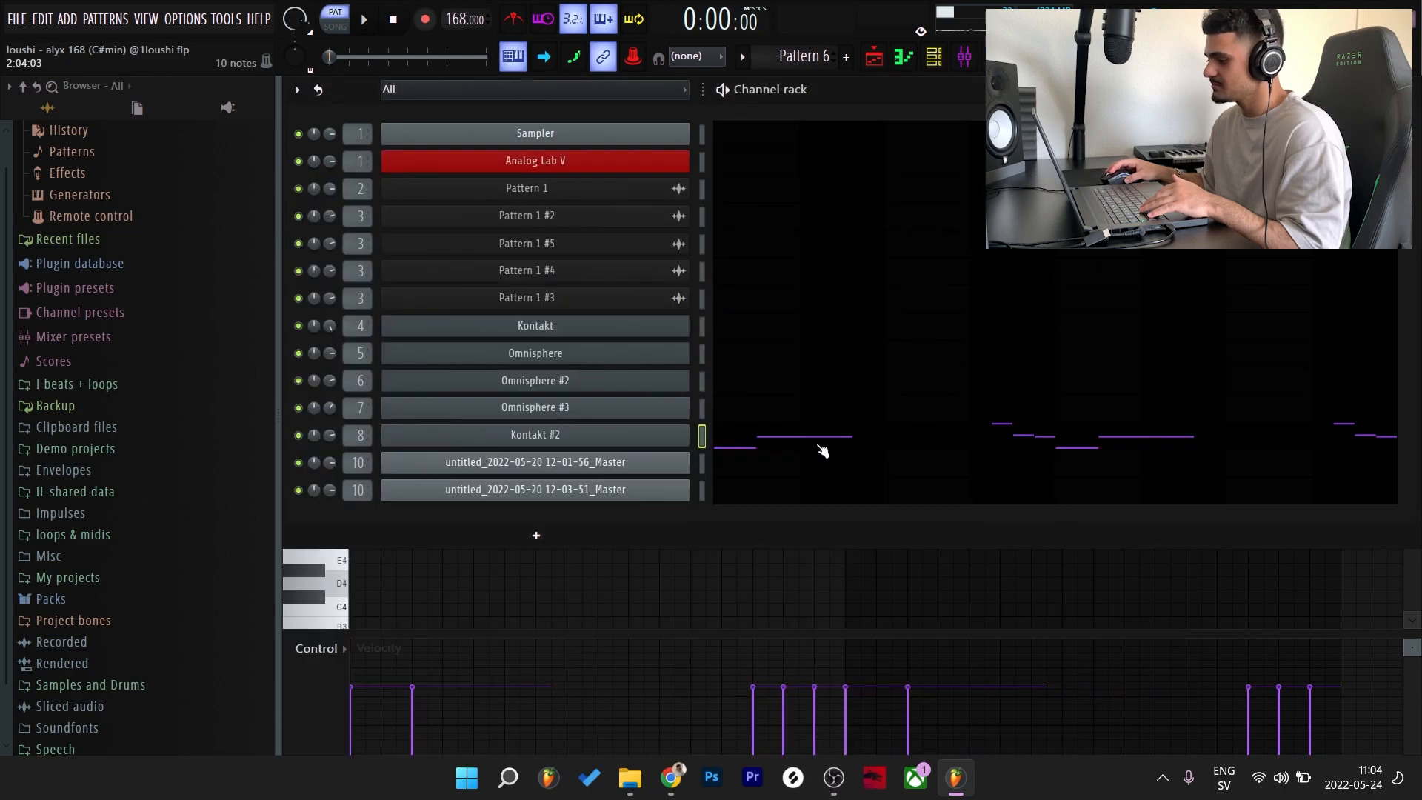
left_click(822, 450)
key("space")
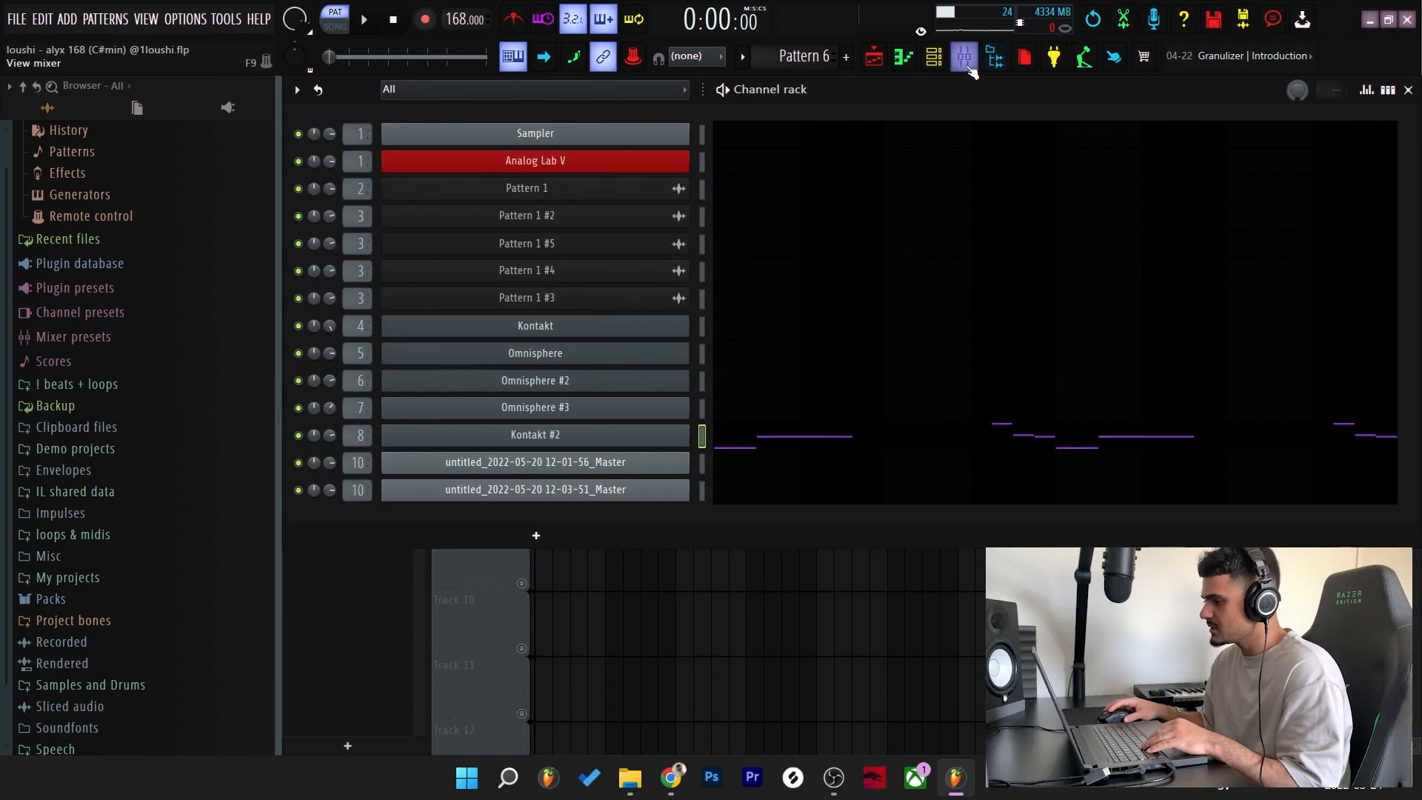
- View the Fruity parametric EQ 2 curve on mixer insert 8 for Kontakt #2
left_click(964, 61)
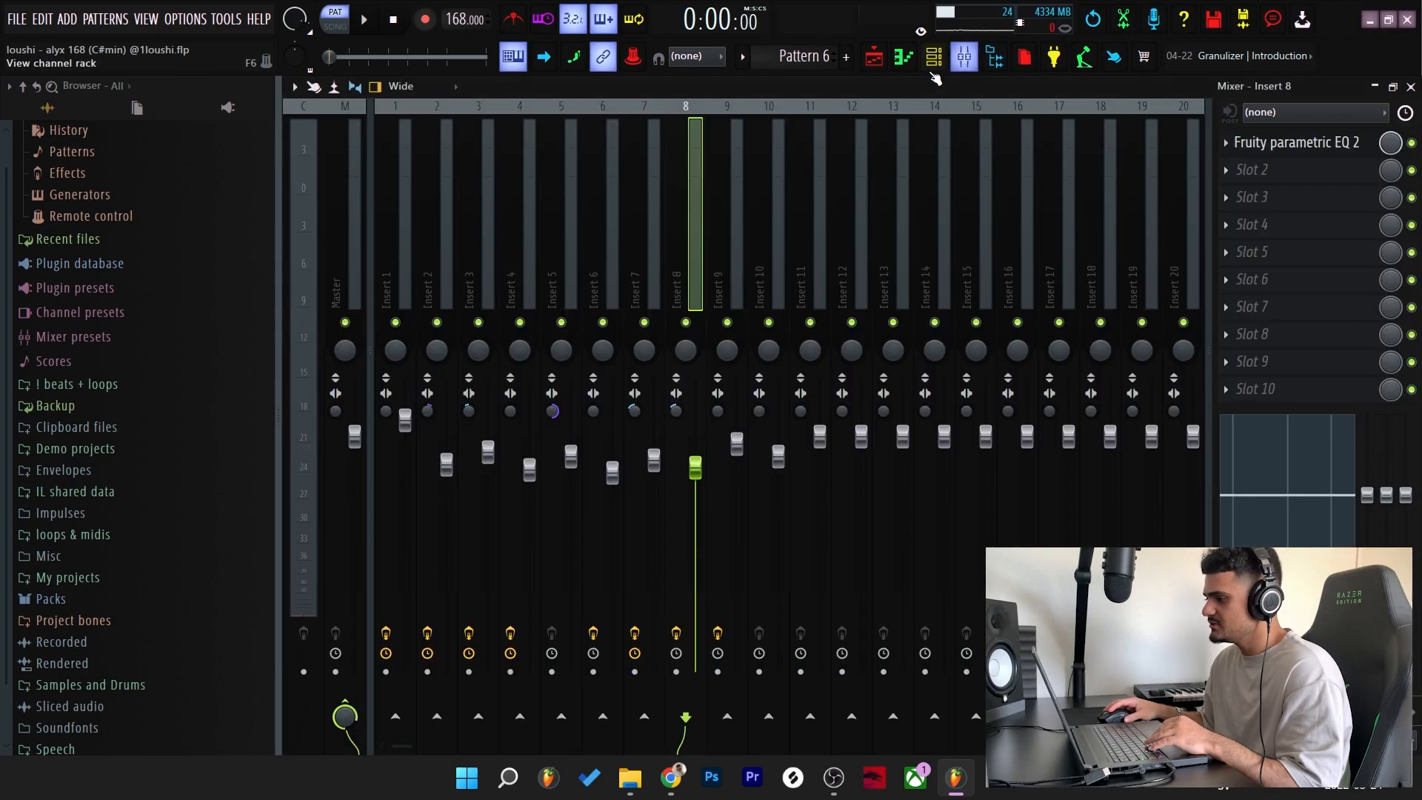
left_click(1277, 145)
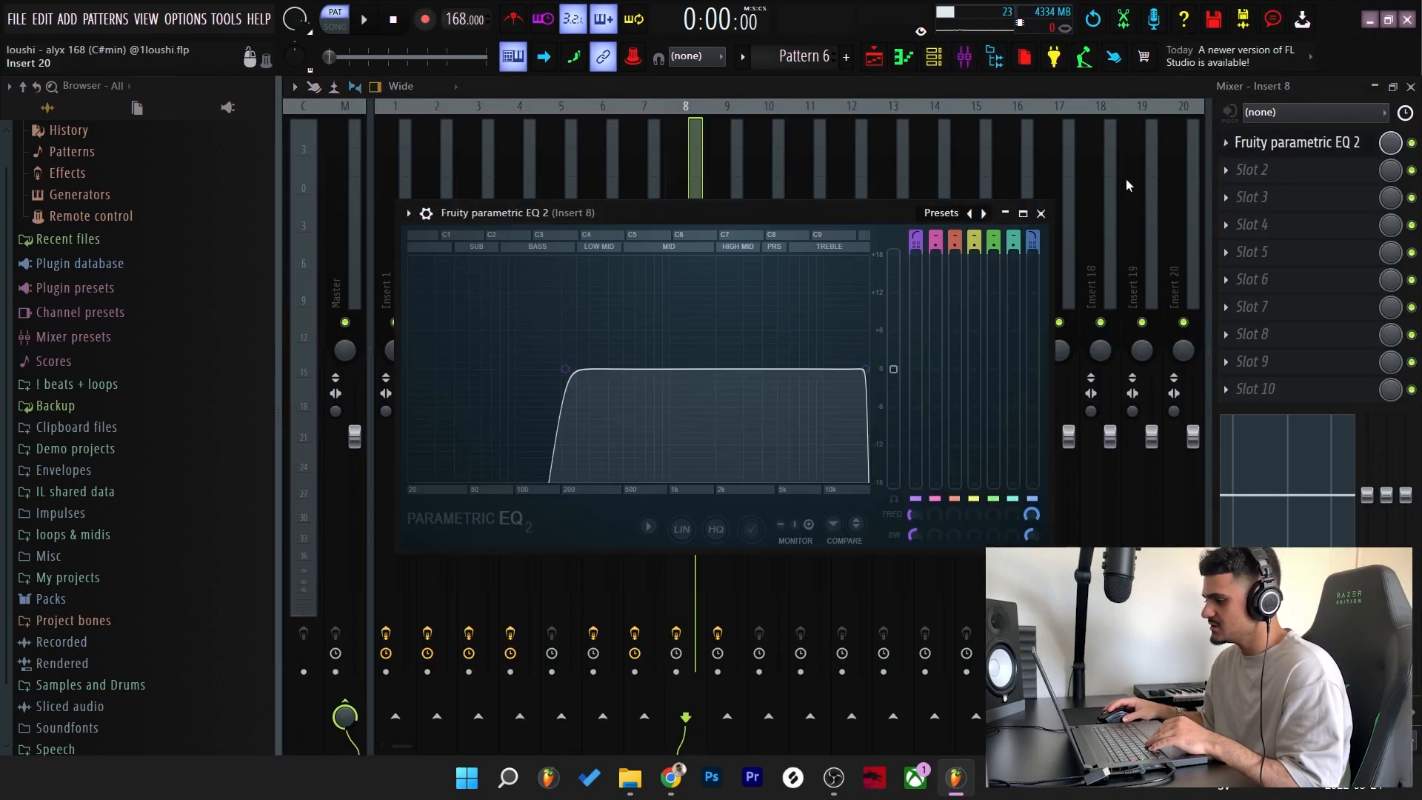
left_click(1044, 207)
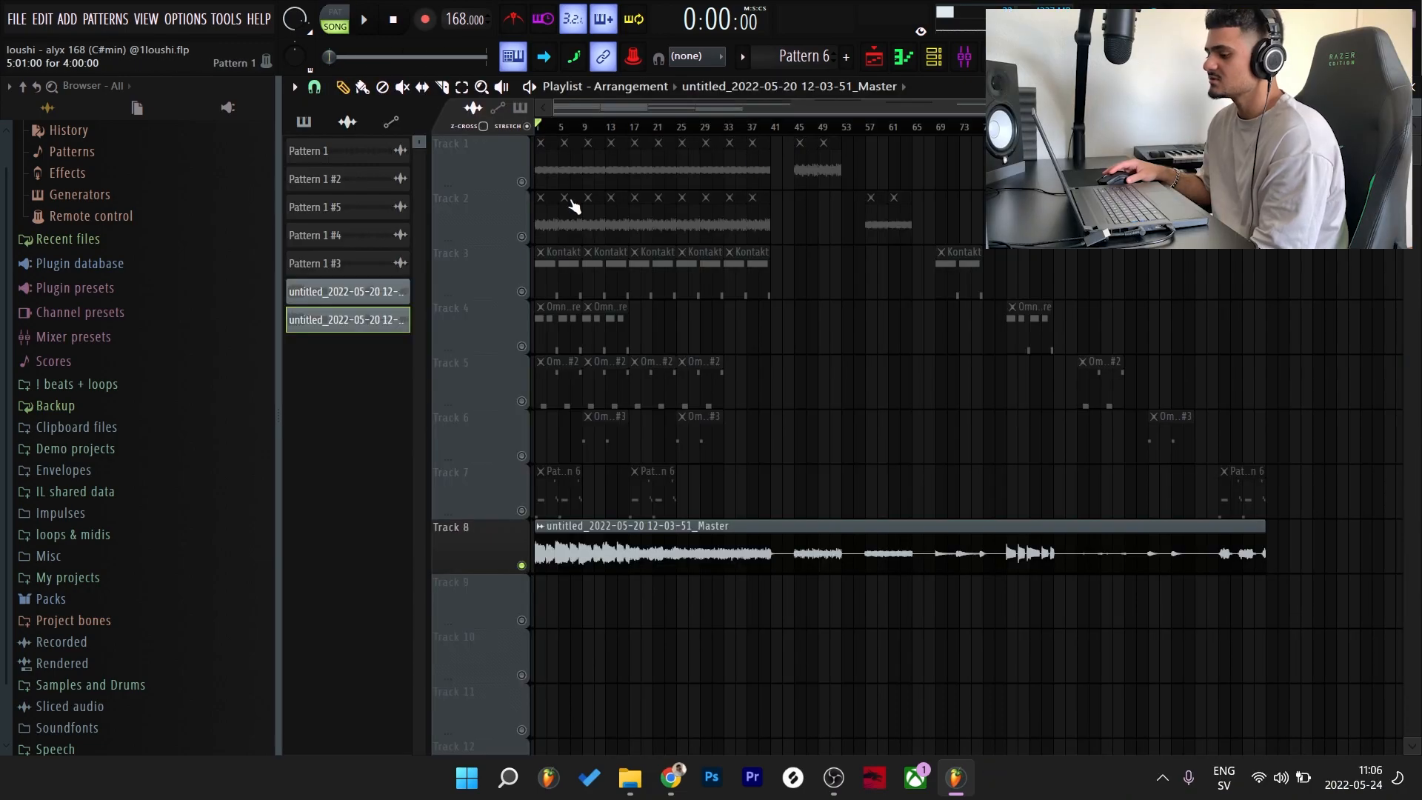
- Check the pitch shift in the track 8 master recording's channel settings, then play the recording from the start
double_click(597, 553)
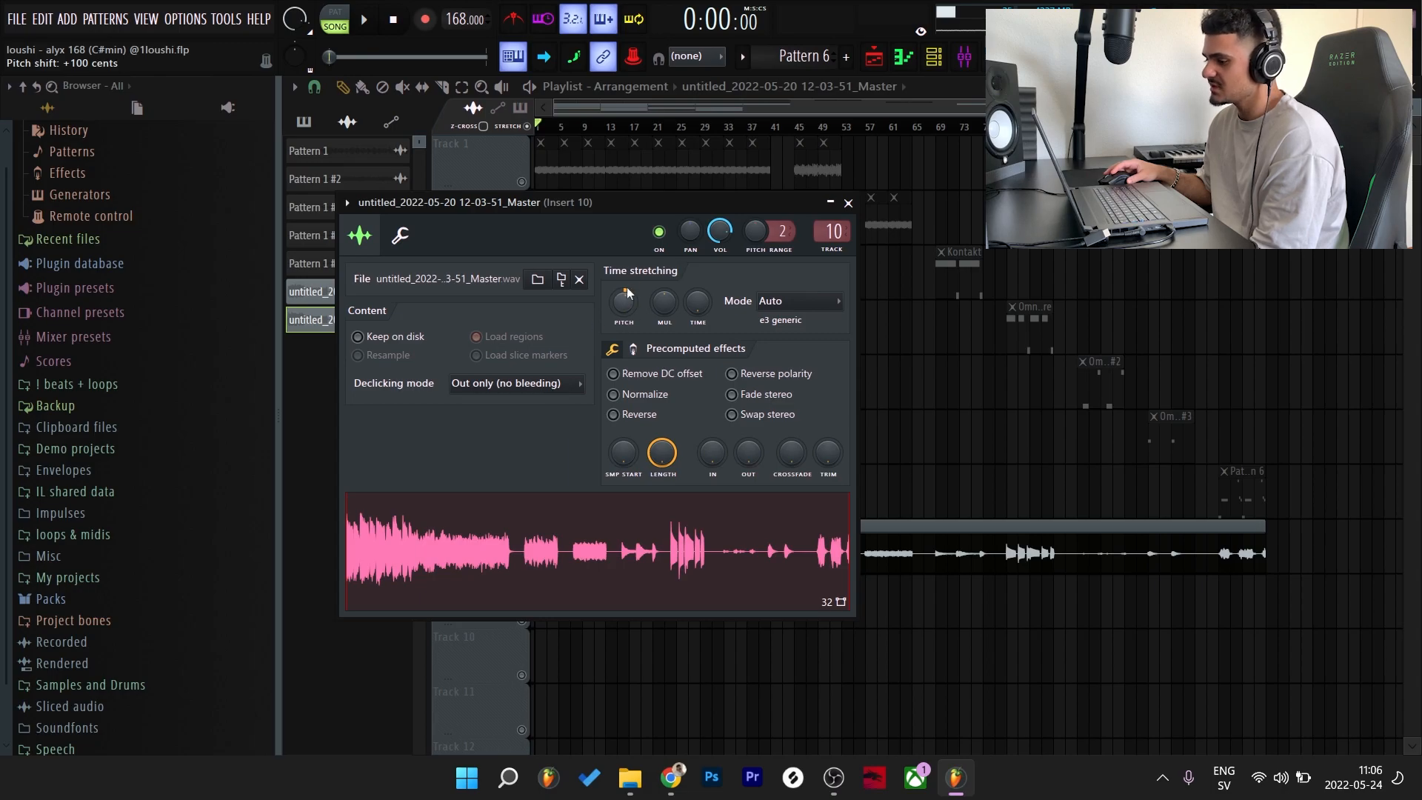
left_click(848, 203)
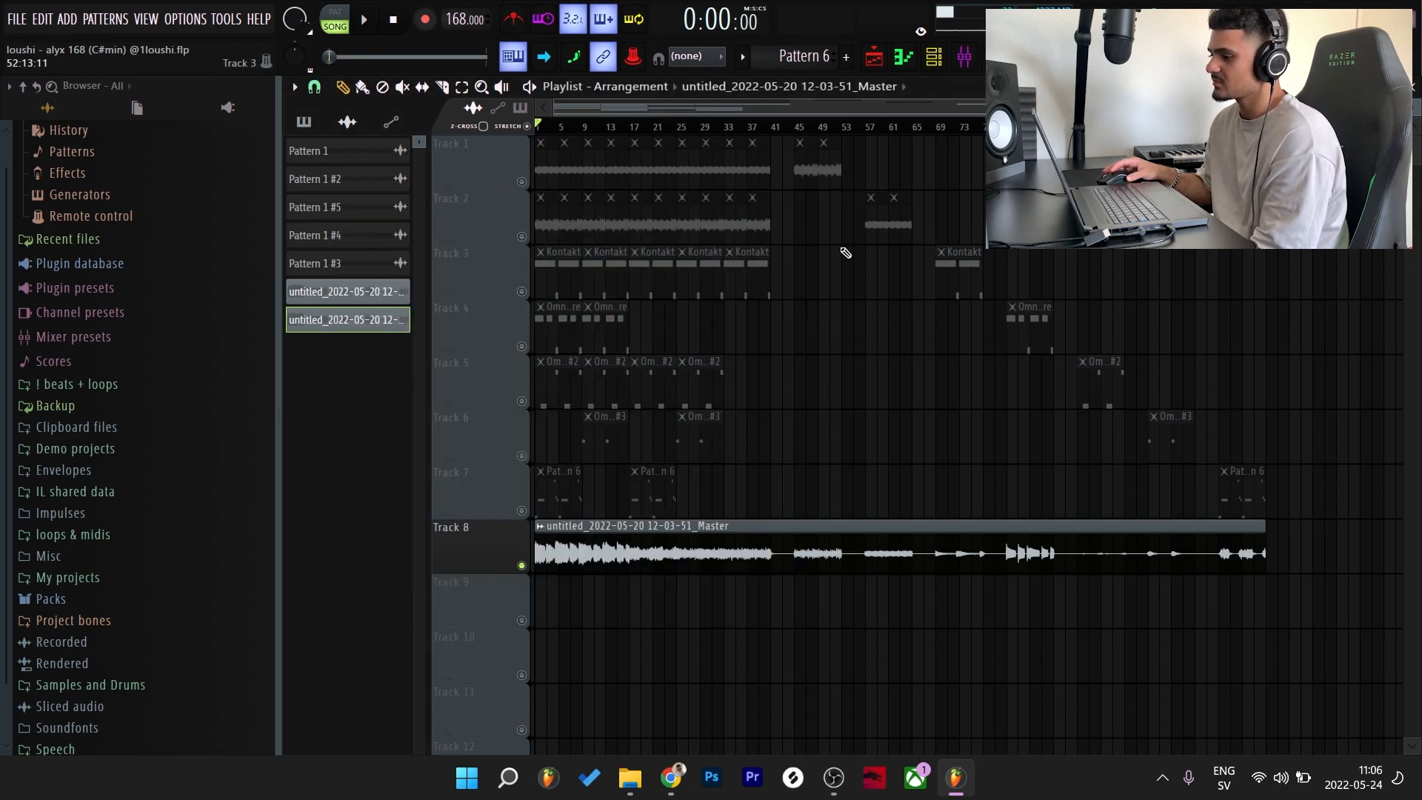
key("space")
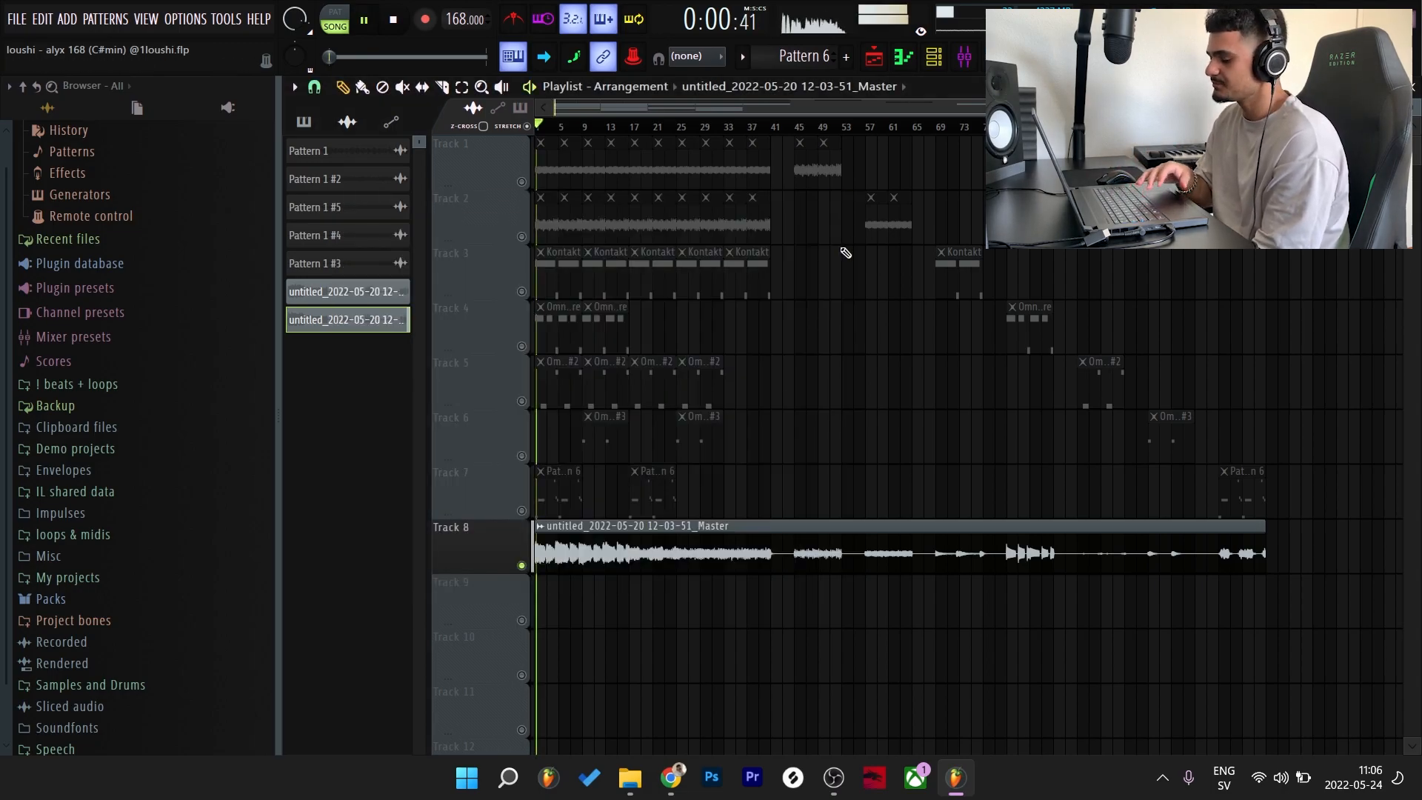